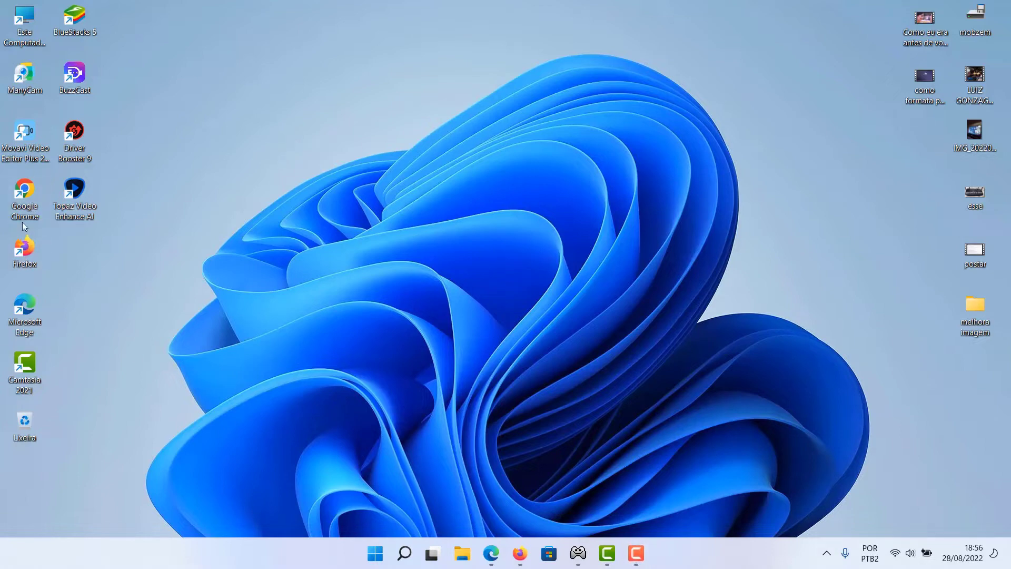
Open Google Chrome and search Google for 'steam'
{"action": "double_click", "coordinate": [24, 197]}
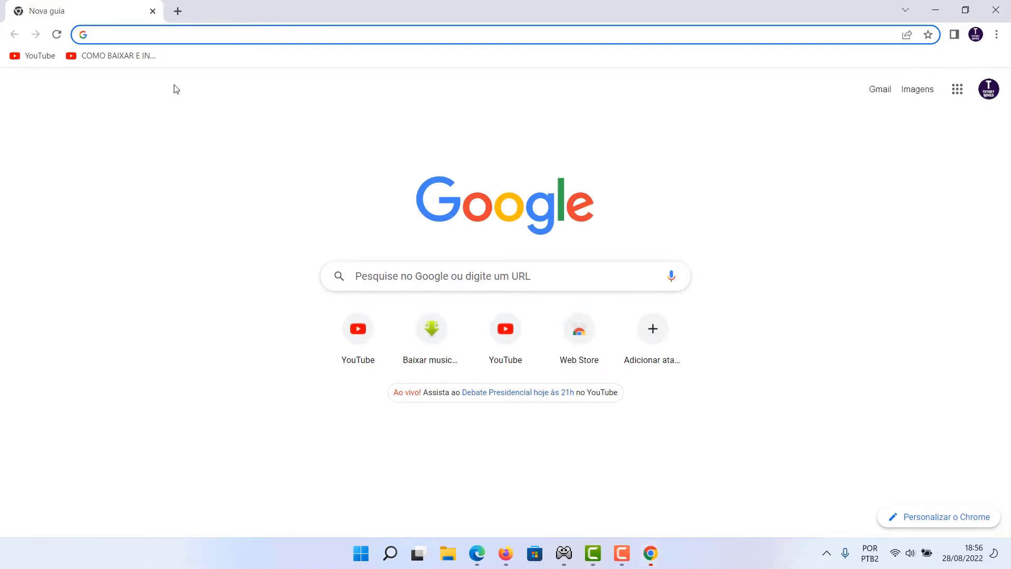
{"action": "left_click", "coordinate": [128, 35]}
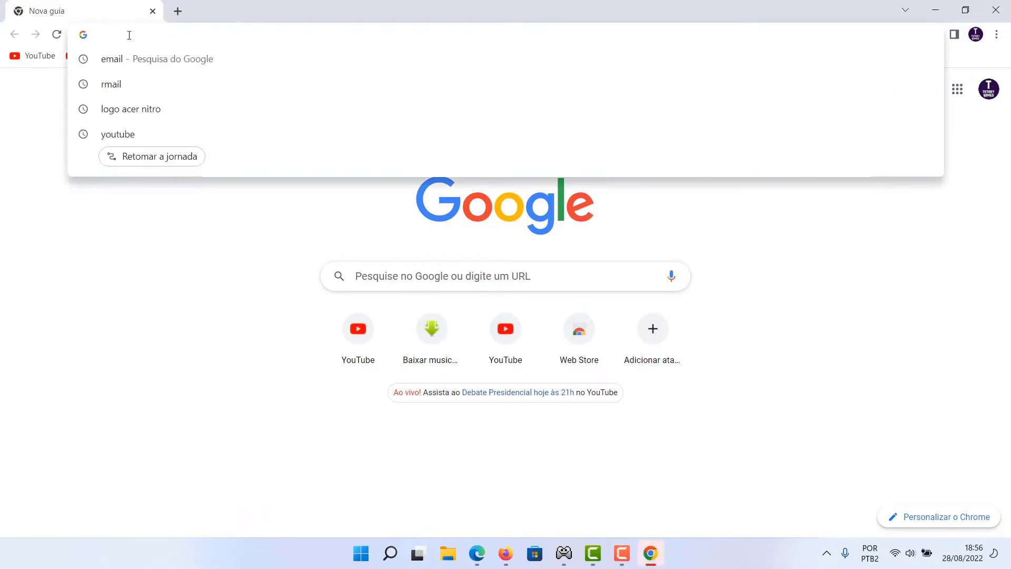
{"action": "type", "text": "steam"}
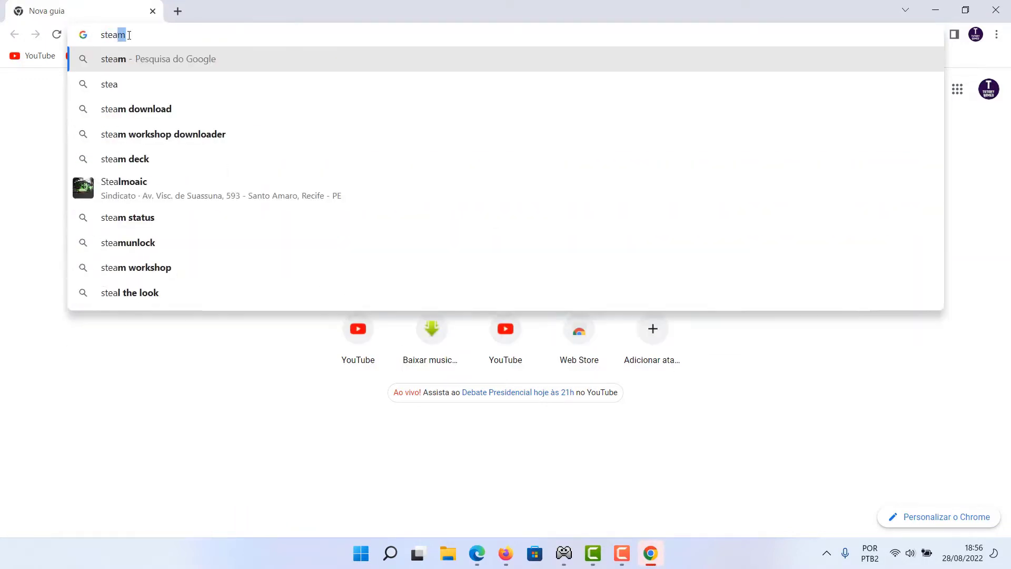
{"action": "key", "text": "Return"}
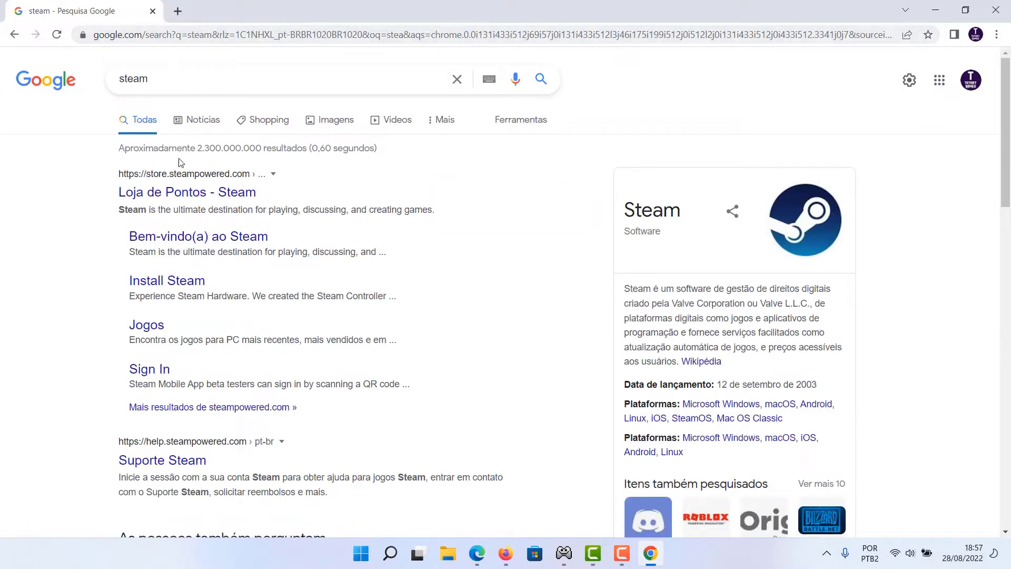
Download SteamSetup.exe from the Steam store's 'Instale o Steam' page and dismiss the download bar
{"action": "left_click", "coordinate": [201, 234]}
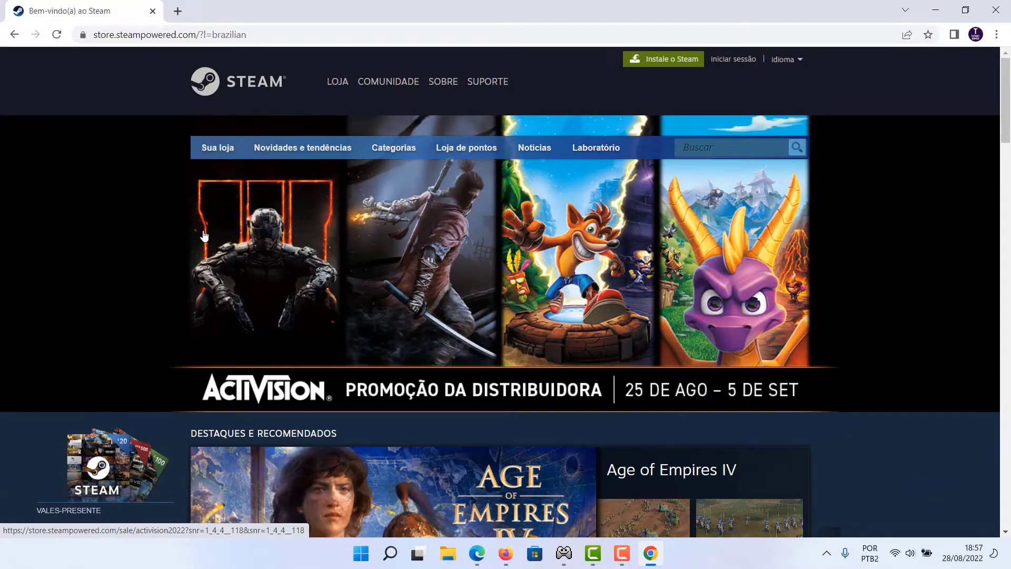
{"action": "left_click", "coordinate": [668, 61]}
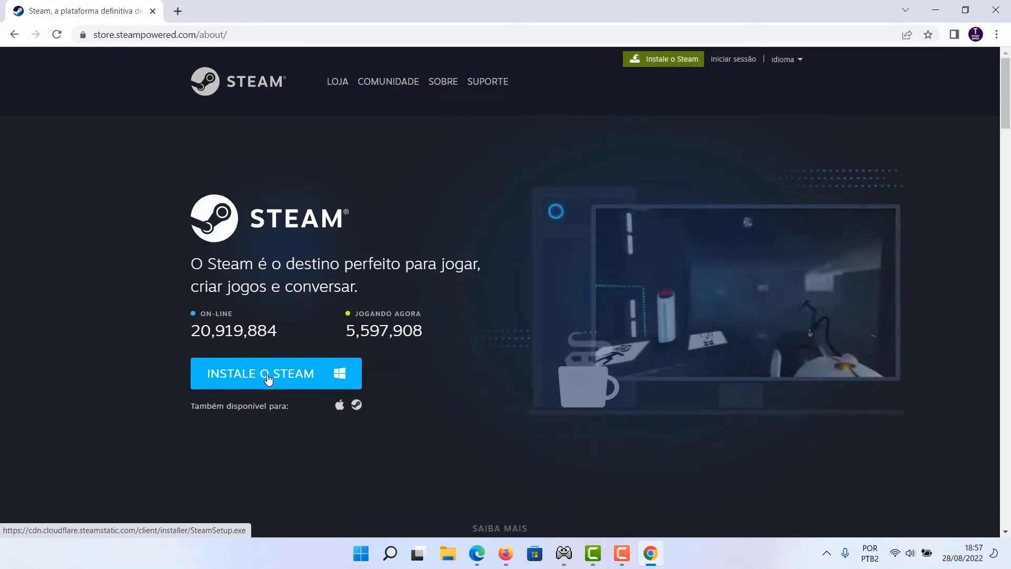
{"action": "left_click", "coordinate": [268, 378]}
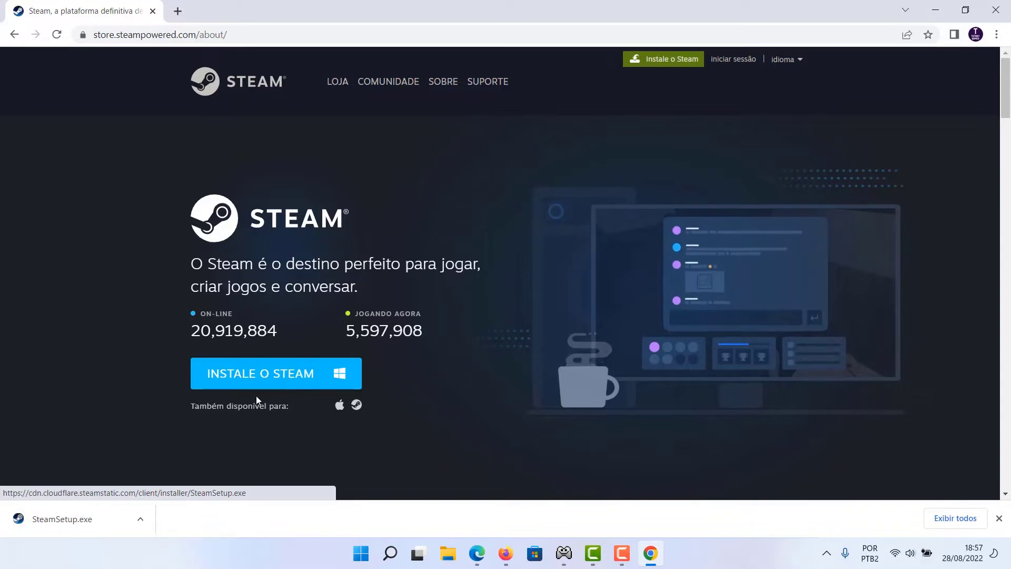
{"action": "left_click", "coordinate": [65, 527]}
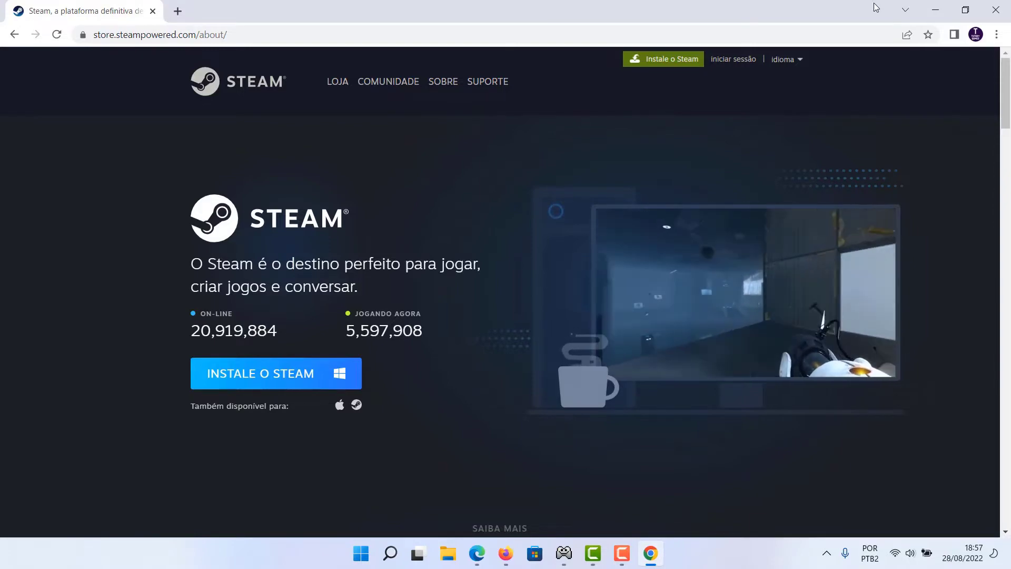
Move SteamSetup from the Downloads folder onto the desktop, then close File Explorer
{"action": "left_click", "coordinate": [935, 10]}
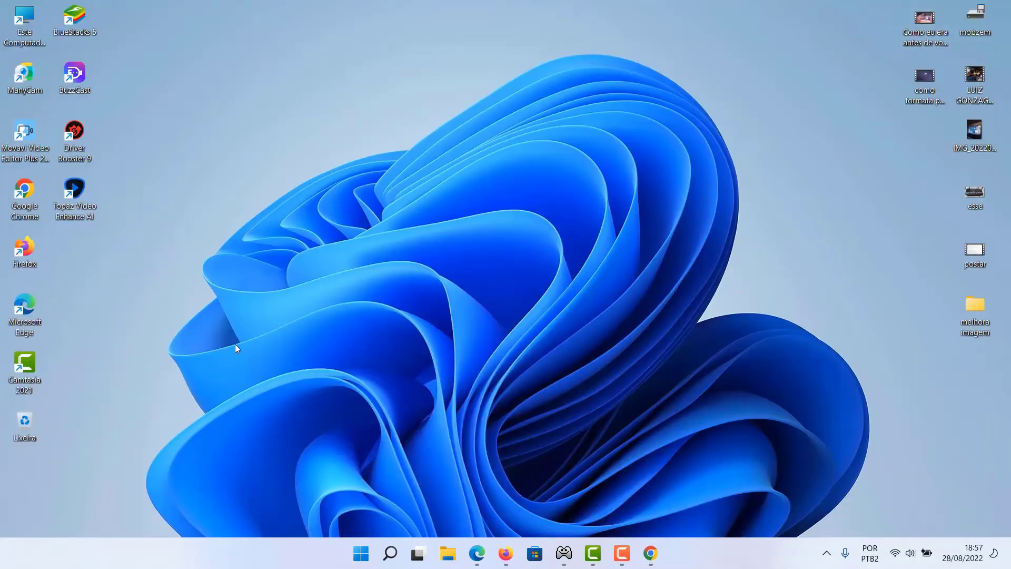
{"action": "left_click", "coordinate": [448, 554]}
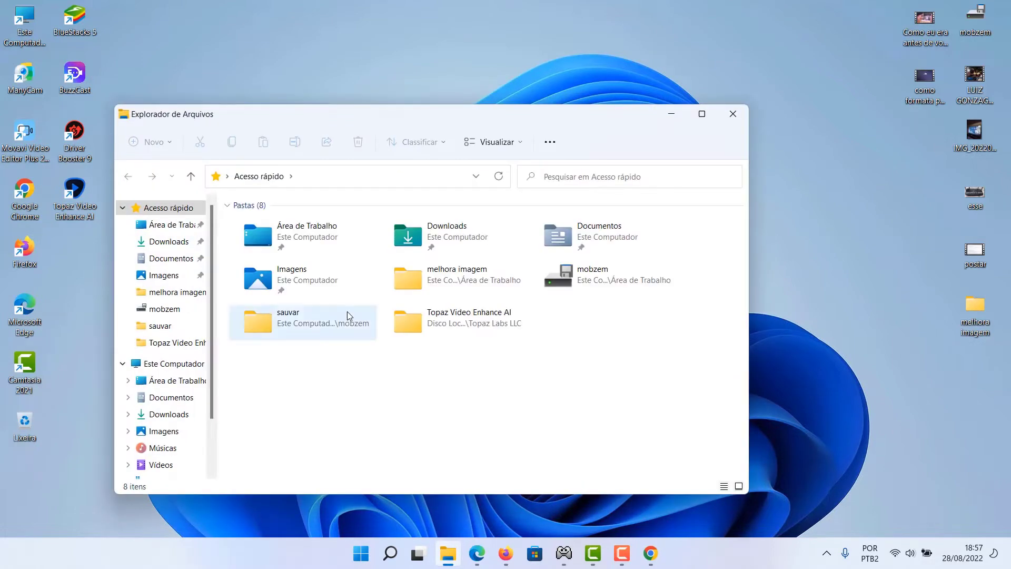
{"action": "left_click", "coordinate": [163, 244]}
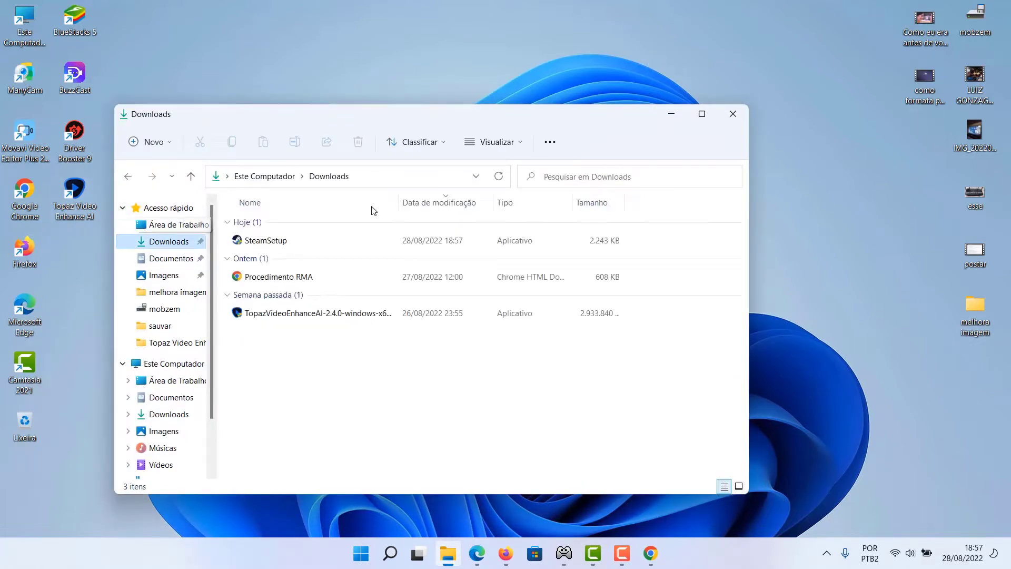
{"action": "left_click", "coordinate": [387, 244]}
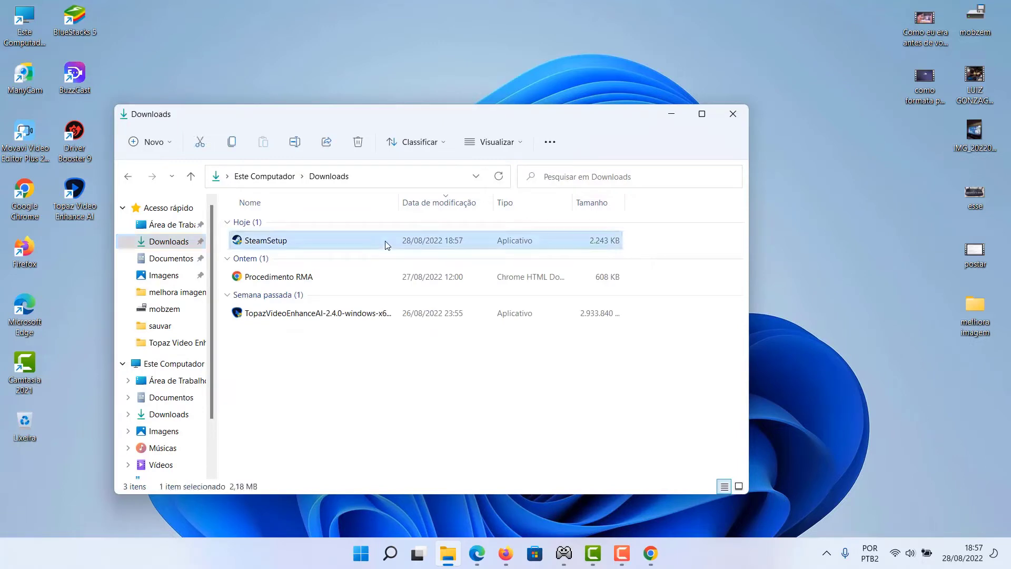
{"action": "left_click_drag", "start_coordinate": [386, 244], "coordinate": [807, 190]}
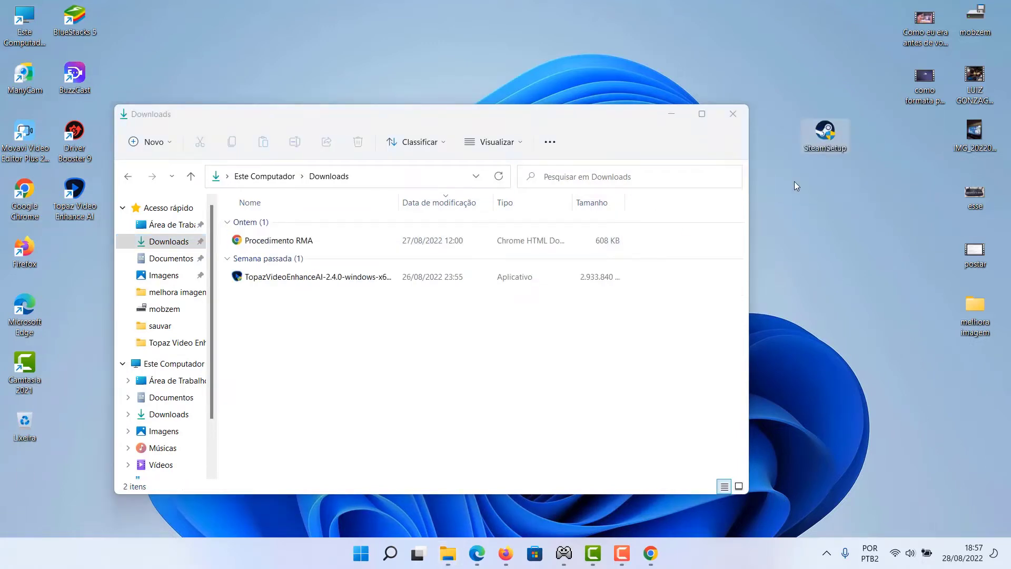
{"action": "left_click", "coordinate": [733, 115]}
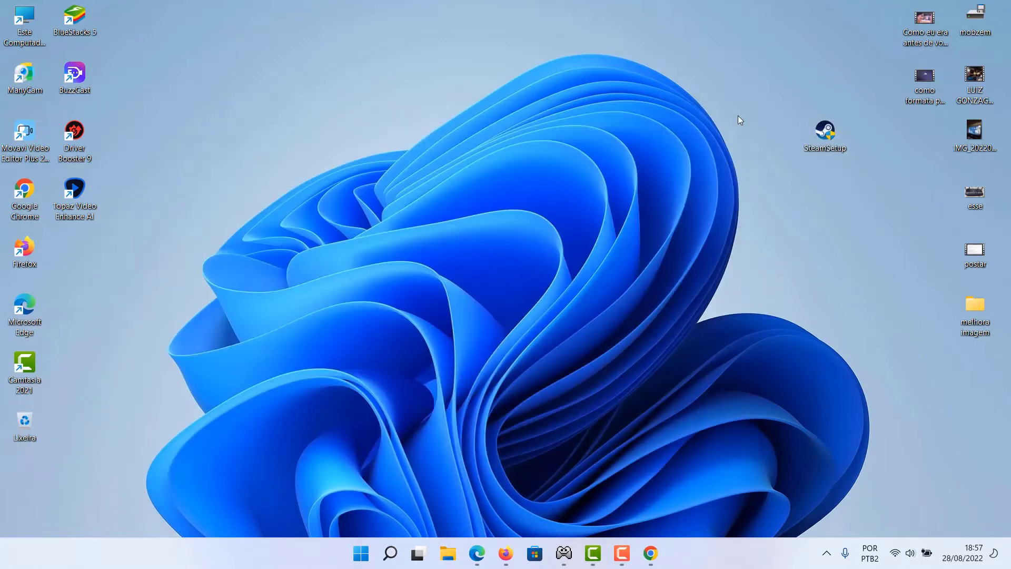
Install Steam in Português (Brasil) to C:\Program Files (x86)\Steam and launch it on finishing
{"action": "double_click", "coordinate": [825, 131]}
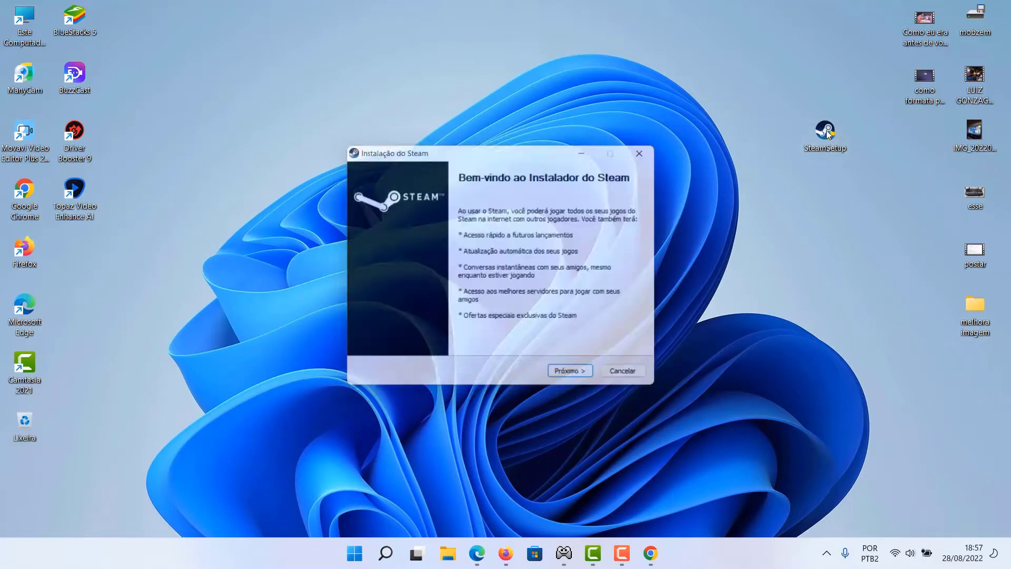
{"action": "left_click", "coordinate": [560, 382]}
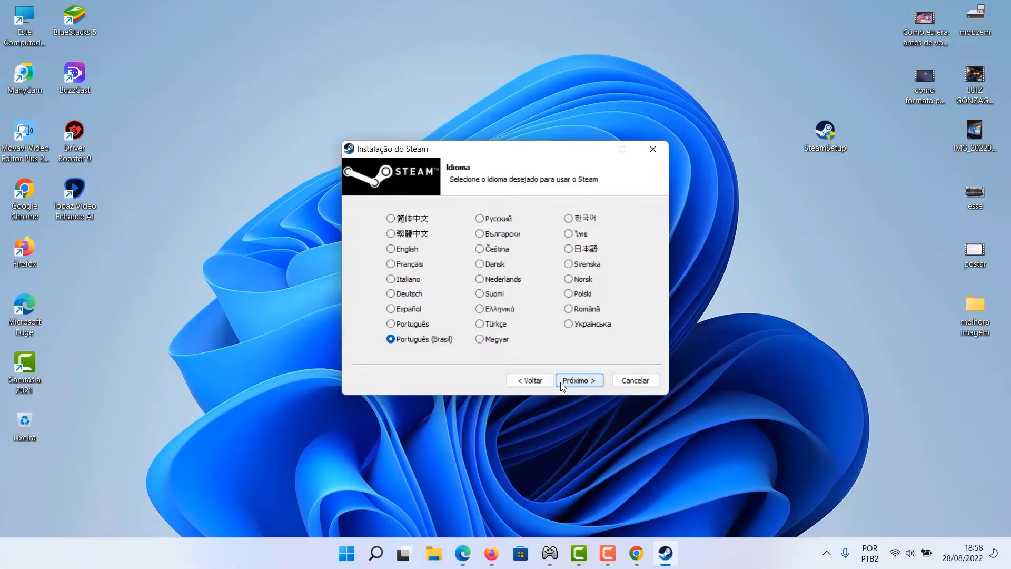
{"action": "left_click", "coordinate": [589, 380]}
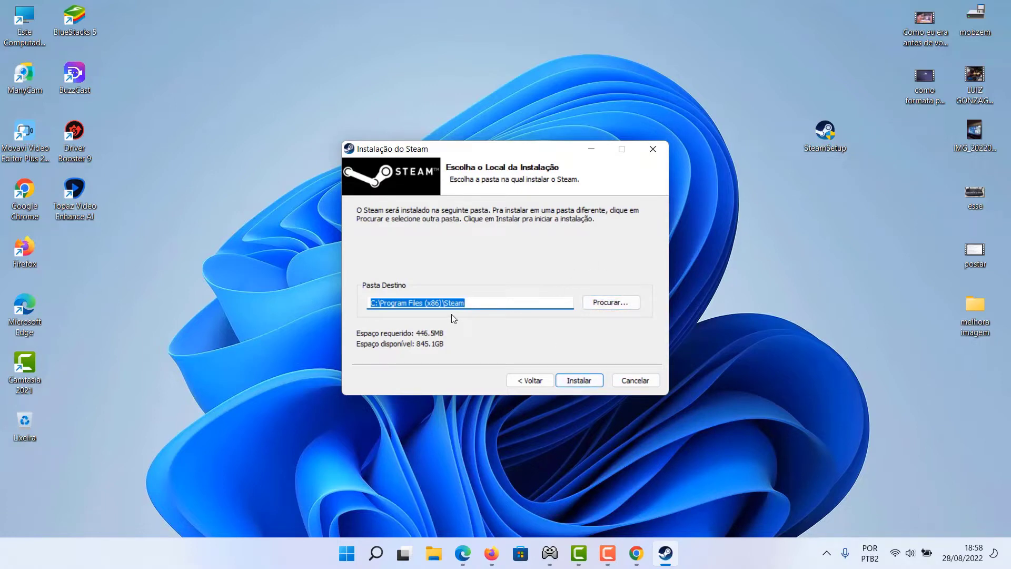
{"action": "left_click", "coordinate": [574, 381]}
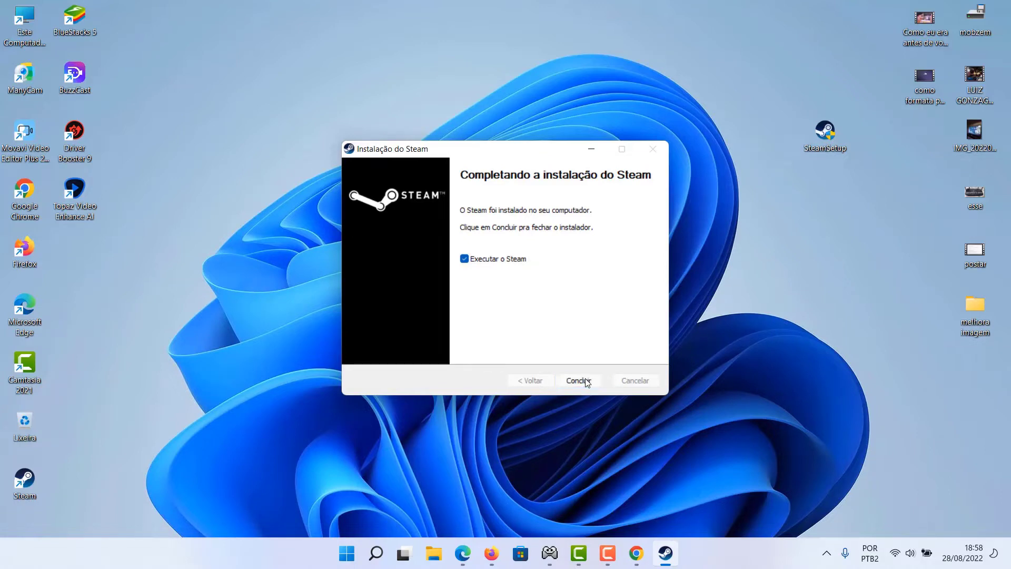
{"action": "left_click", "coordinate": [578, 380]}
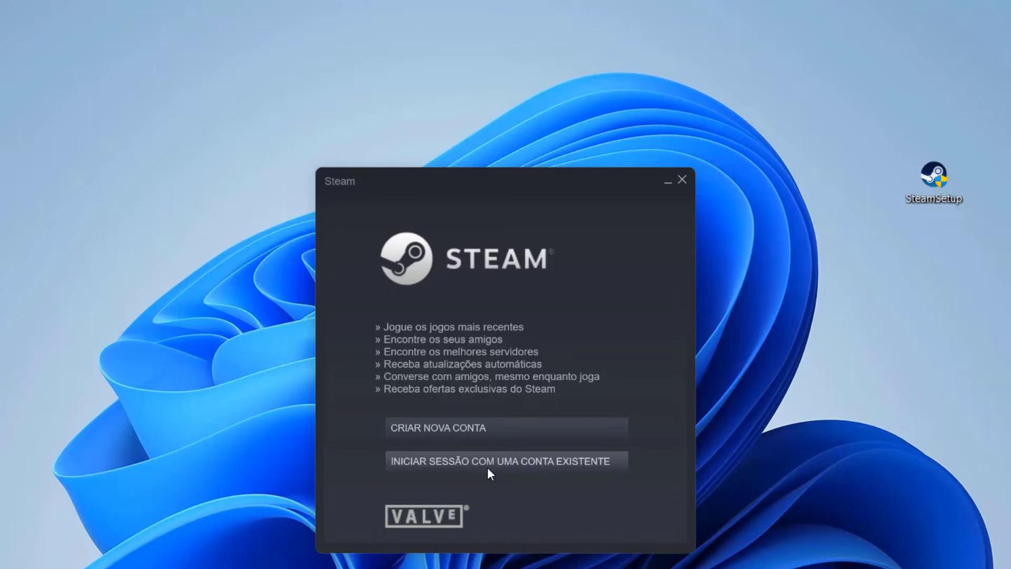
Start a new Steam account and enter the e-mail address in both e-mail fields
{"action": "left_click", "coordinate": [475, 425]}
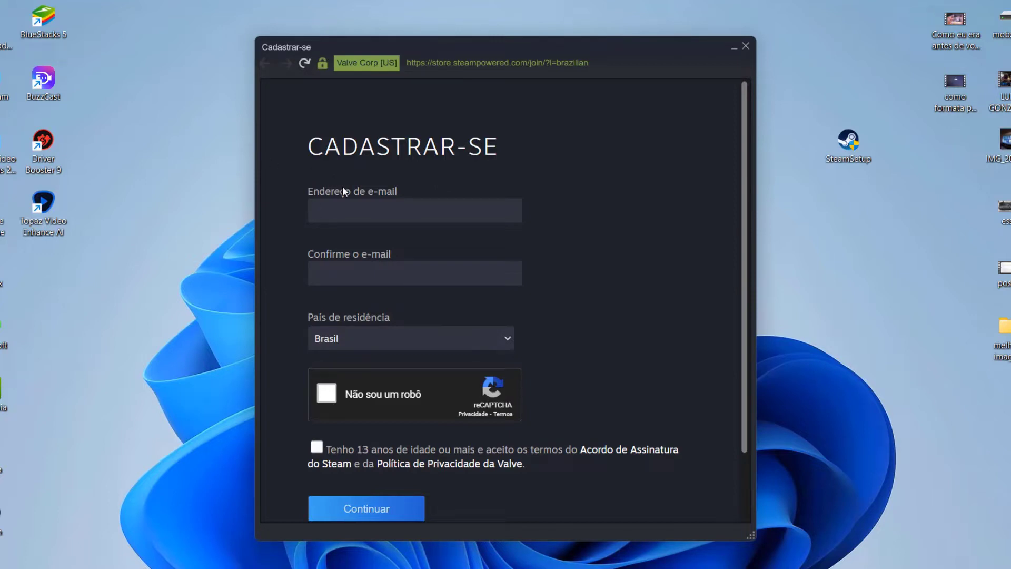
{"action": "left_click", "coordinate": [362, 202]}
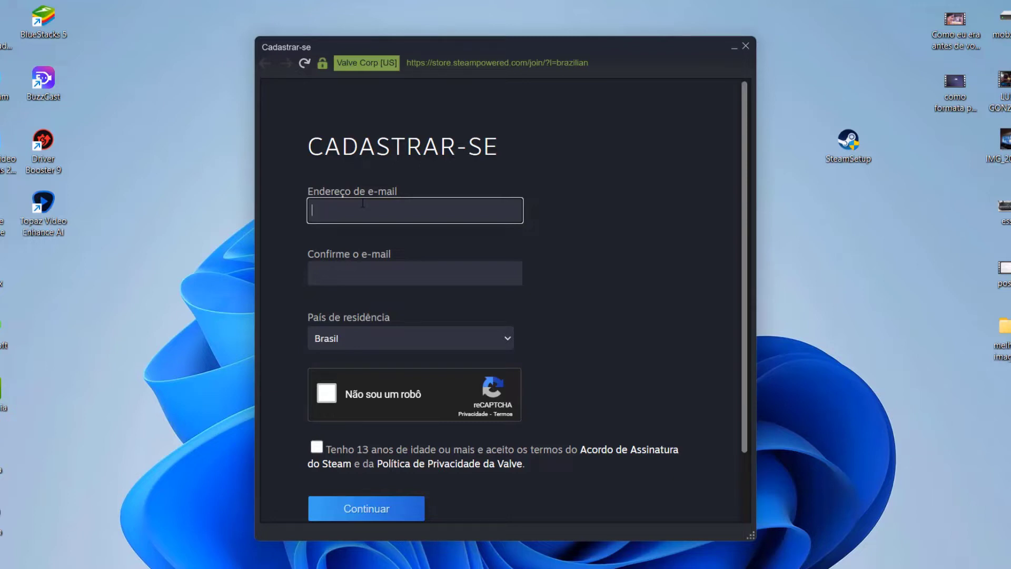
{"action": "left_click", "coordinate": [360, 266]}
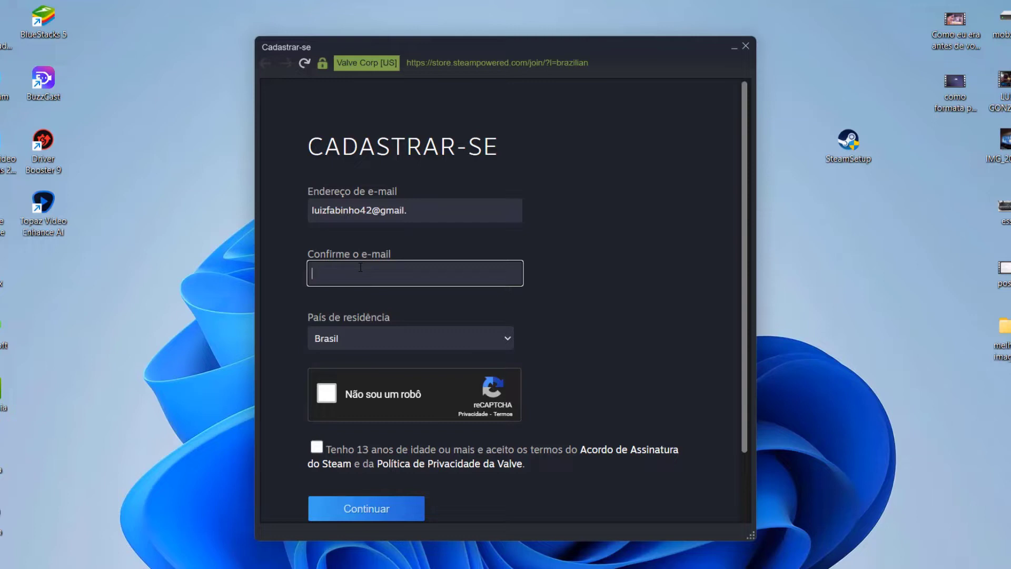
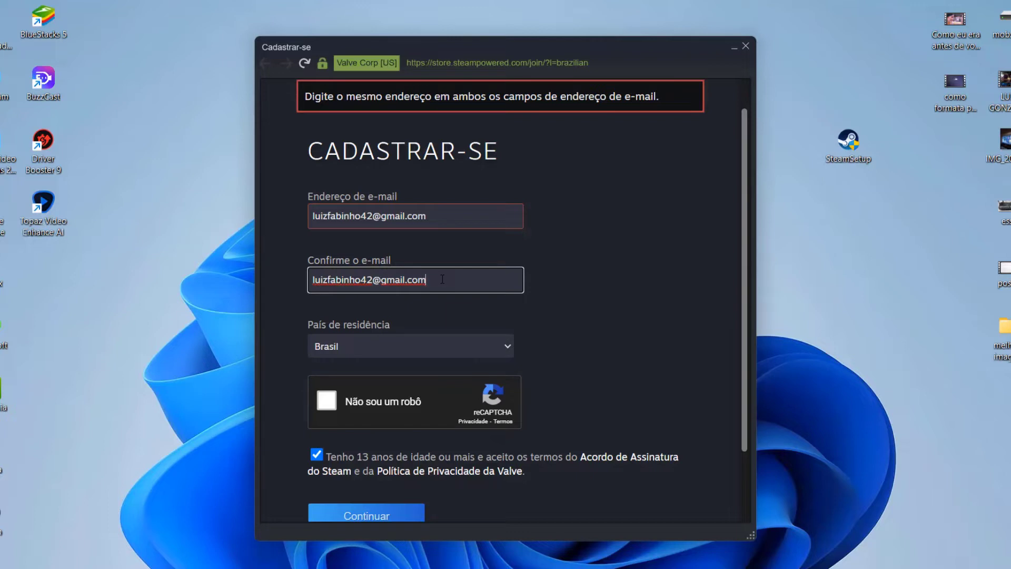
Pass the reCAPTCHA by selecting the two crosswalk tiles and verifying
{"action": "left_click", "coordinate": [336, 399]}
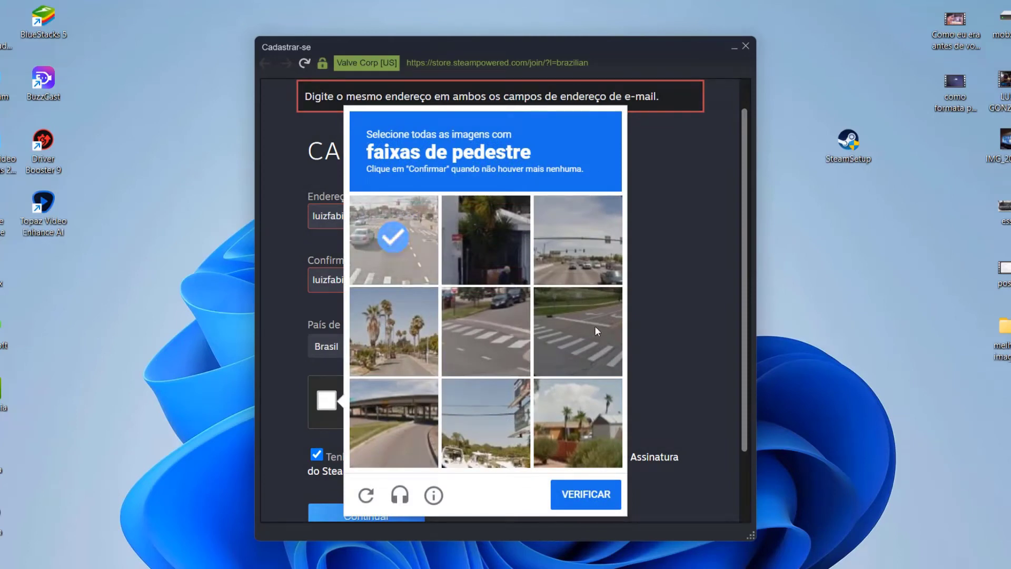
{"action": "left_click", "coordinate": [479, 327]}
{"action": "left_click", "coordinate": [528, 409]}
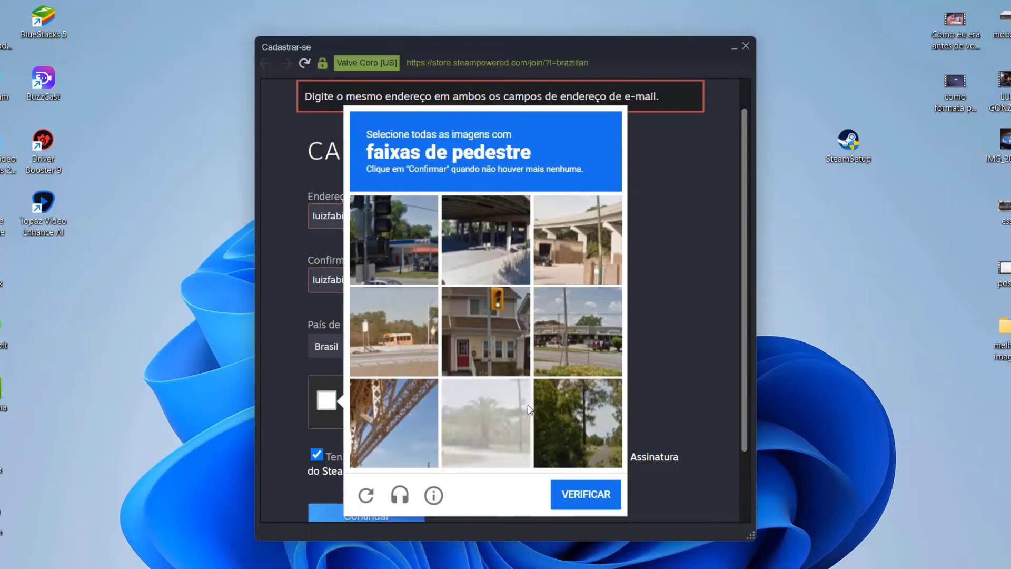
{"action": "left_click", "coordinate": [575, 498]}
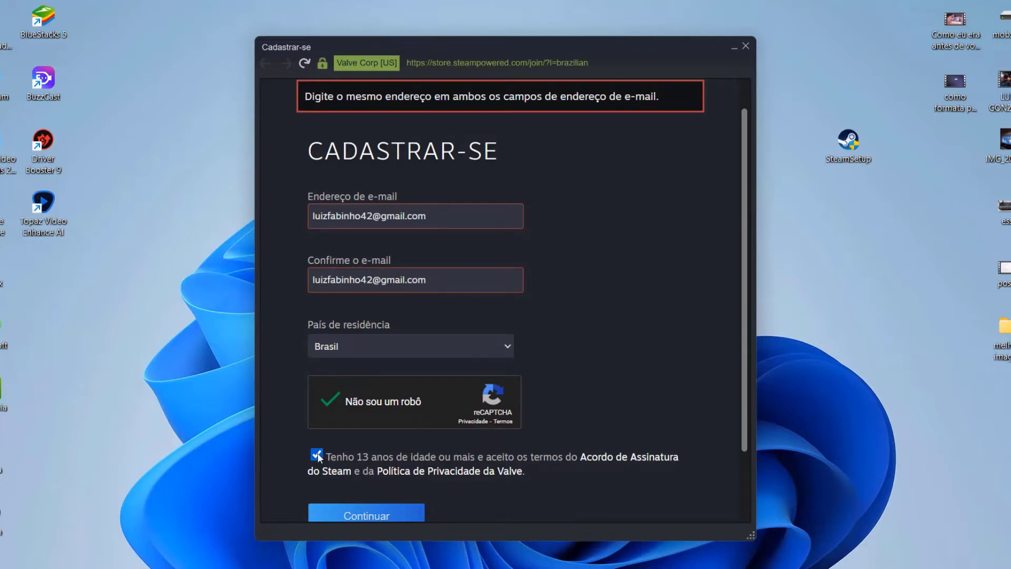
Continue to account details, enter the chosen username, and clear a too-short password
{"action": "left_click", "coordinate": [357, 516]}
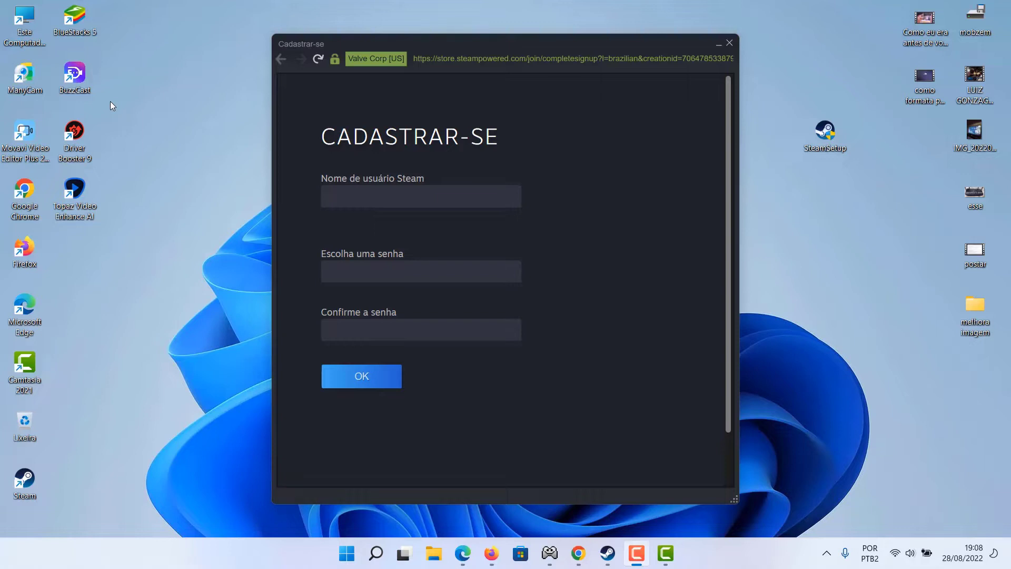
{"action": "left_click", "coordinate": [366, 192]}
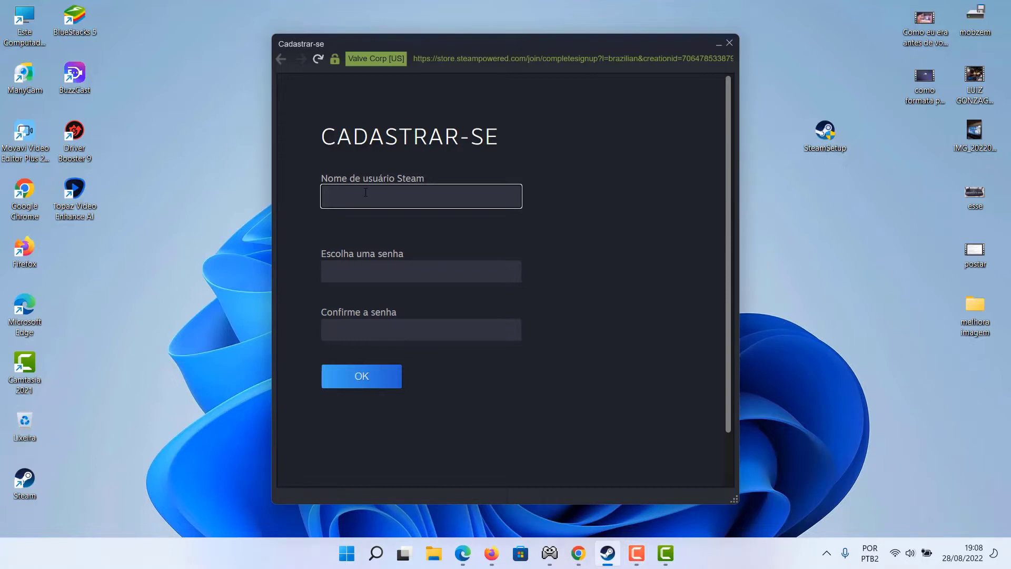
{"action": "type", "text": "luizfabinho233"}
{"action": "left_click", "coordinate": [372, 266]}
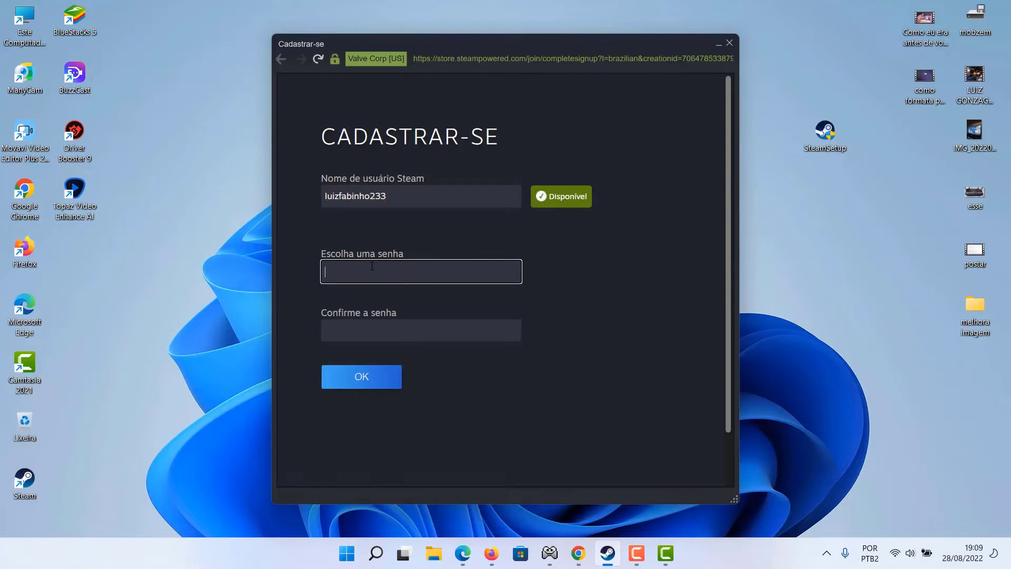
{"action": "type", "text": "•••••"}
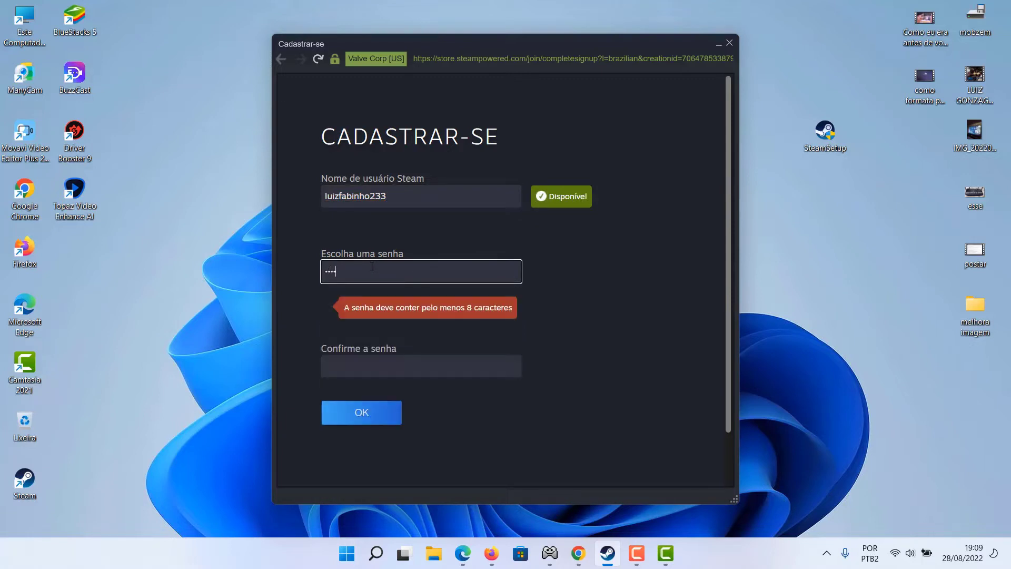
{"action": "type", "text": "••"}
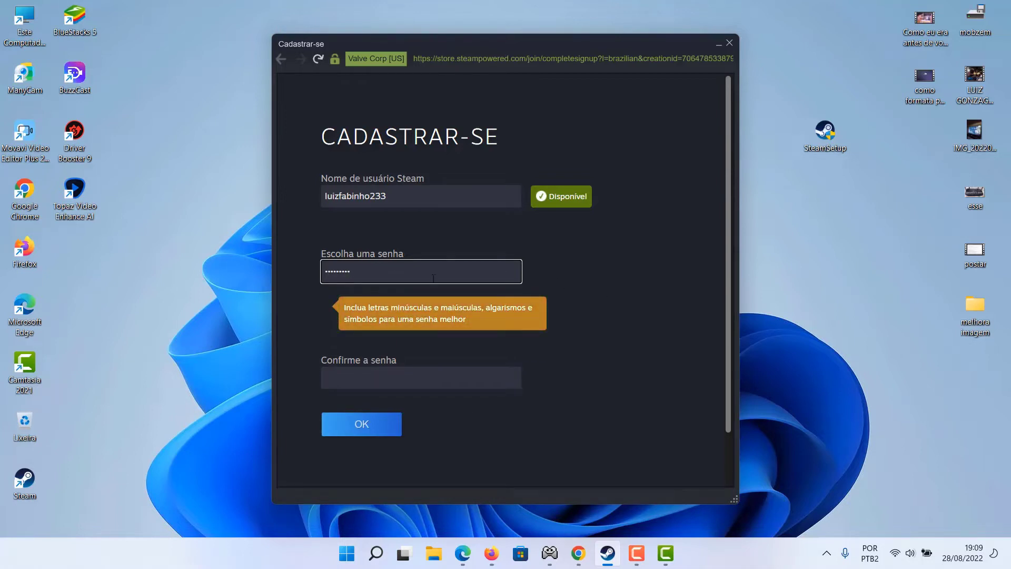
{"action": "key", "text": "BackSpace"}
{"action": "key", "text": "BackSpace"}
{"action": "key", "text": "BackSpace"}
{"action": "key", "text": "BackSpace"}
{"action": "key", "text": "BackSpace"}
{"action": "key", "text": "BackSpace"}
{"action": "key", "text": "BackSpace"}
{"action": "key", "text": "BackSpace"}
{"action": "key", "text": "BackSpace"}
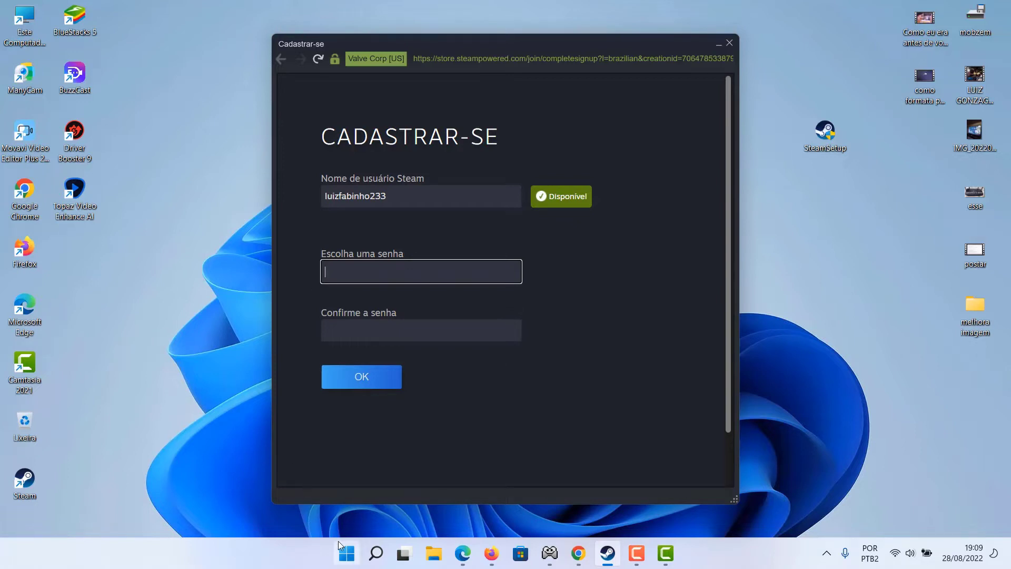
Open Notepad, then paste the chosen password into the password and confirmation fields
{"action": "left_click", "coordinate": [347, 554]}
{"action": "left_click", "coordinate": [543, 283]}
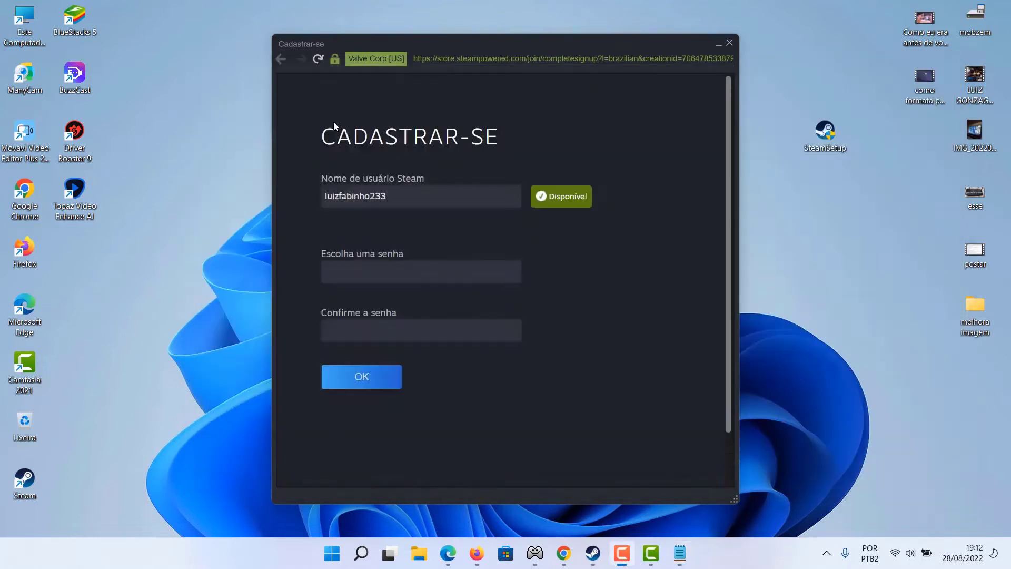
{"action": "left_click", "coordinate": [360, 274]}
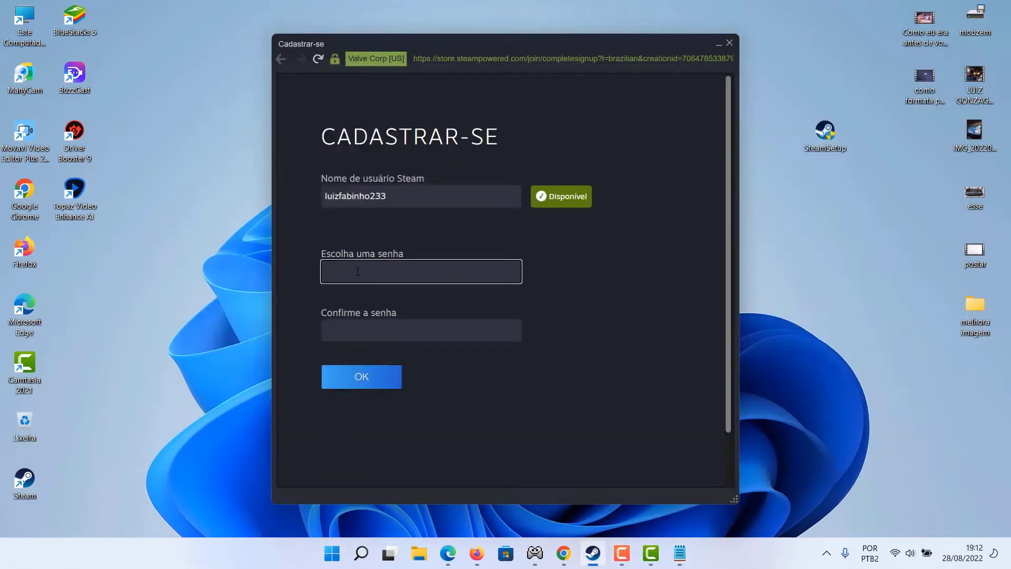
{"action": "key", "text": "ctrl+v"}
{"action": "left_click", "coordinate": [364, 323]}
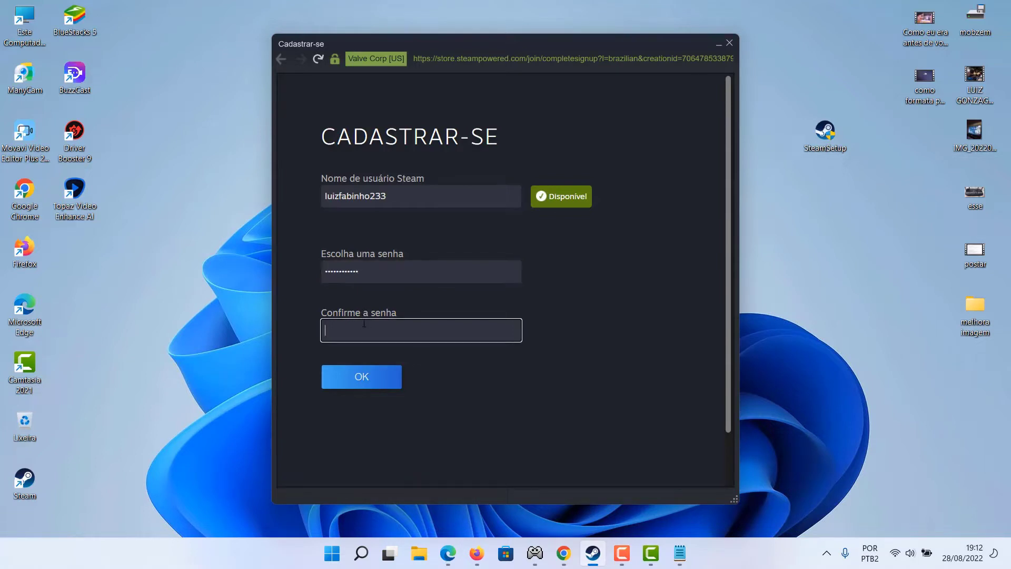
{"action": "key", "text": "ctrl+v"}
{"action": "left_click", "coordinate": [590, 326]}
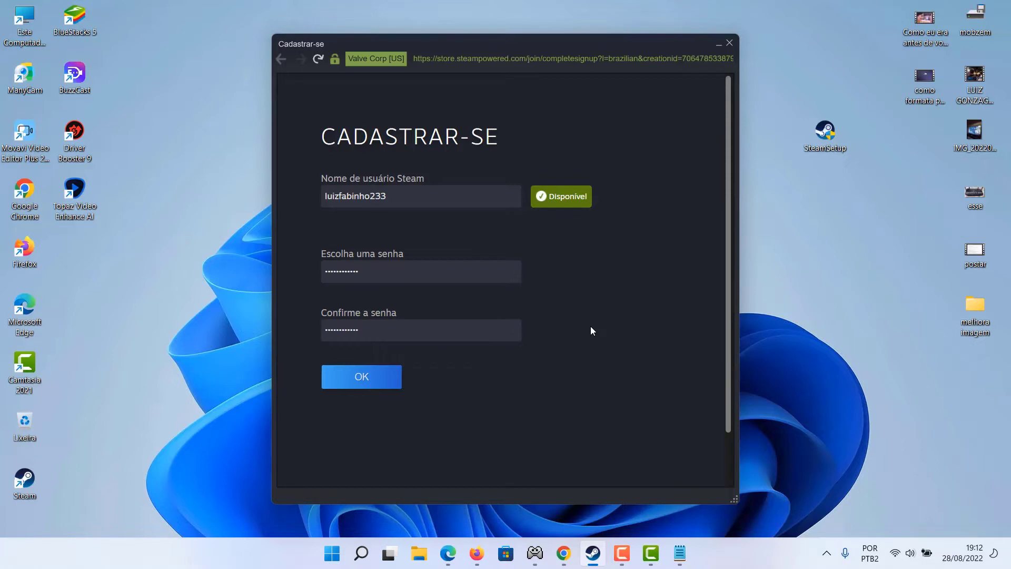
Submit the sign-up and continue past the Cadastro concluído dialog to sign-in
{"action": "left_click", "coordinate": [340, 383]}
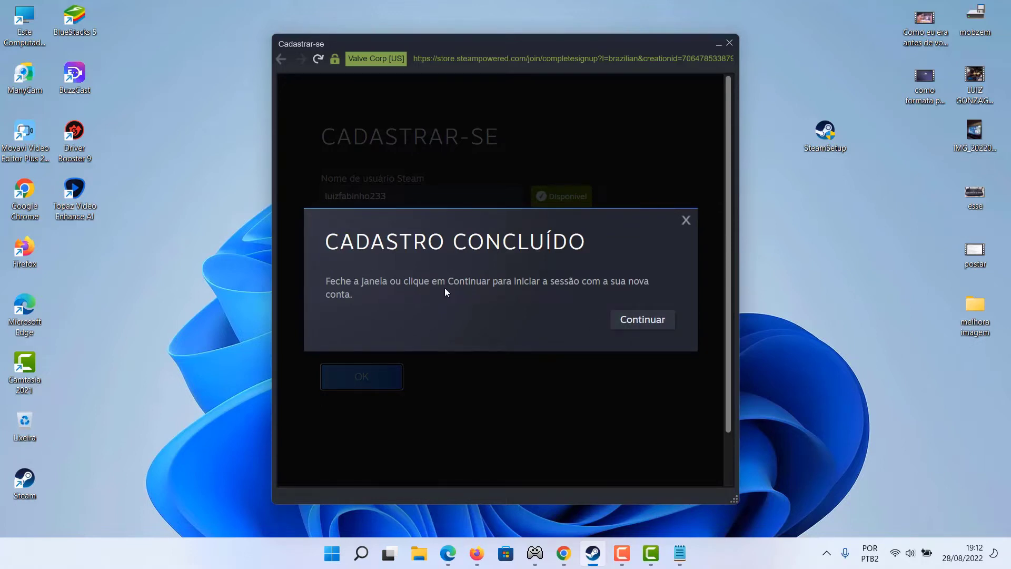
{"action": "left_click", "coordinate": [643, 320]}
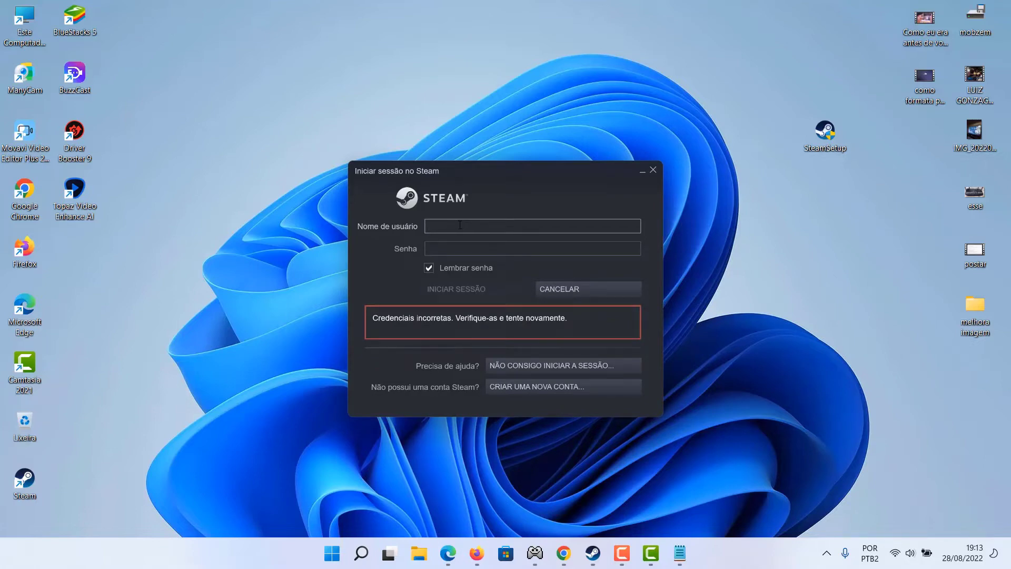
Enter the new account's username and password and attempt to sign in
{"action": "type", "text": "uizfabinho233"}
{"action": "left_click", "coordinate": [469, 244]}
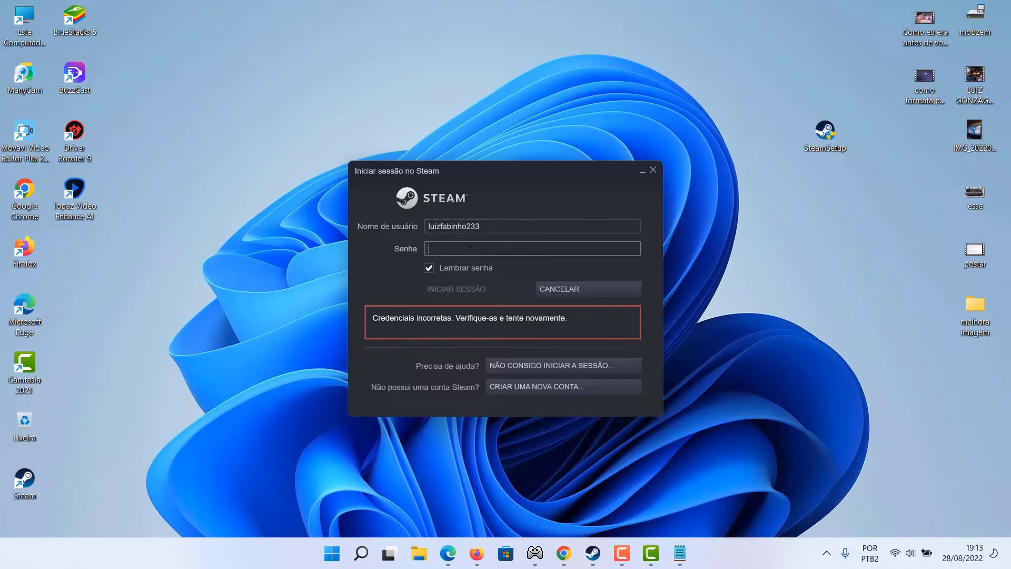
{"action": "key", "text": "ctrl+v"}
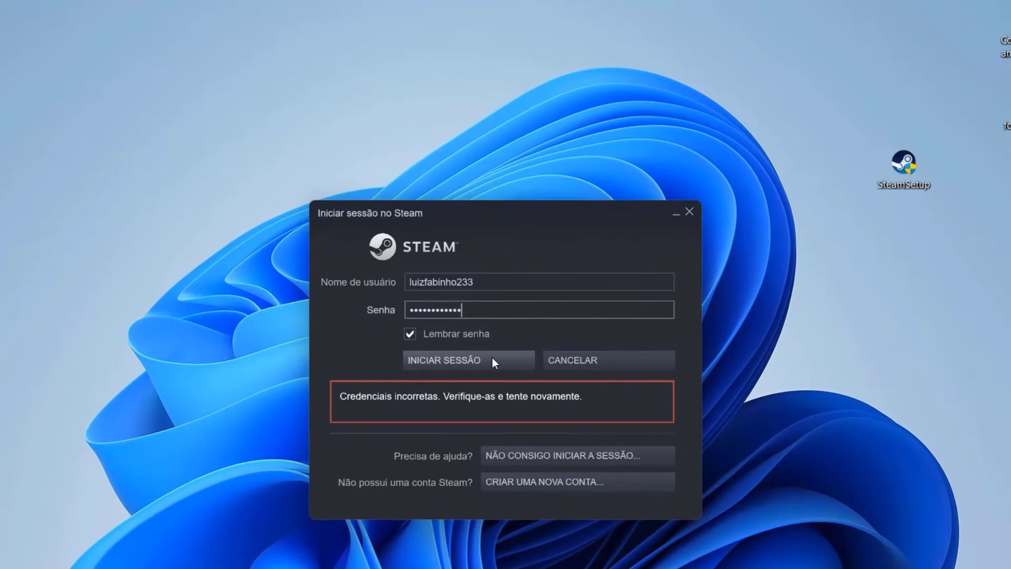
{"action": "left_click", "coordinate": [492, 358]}
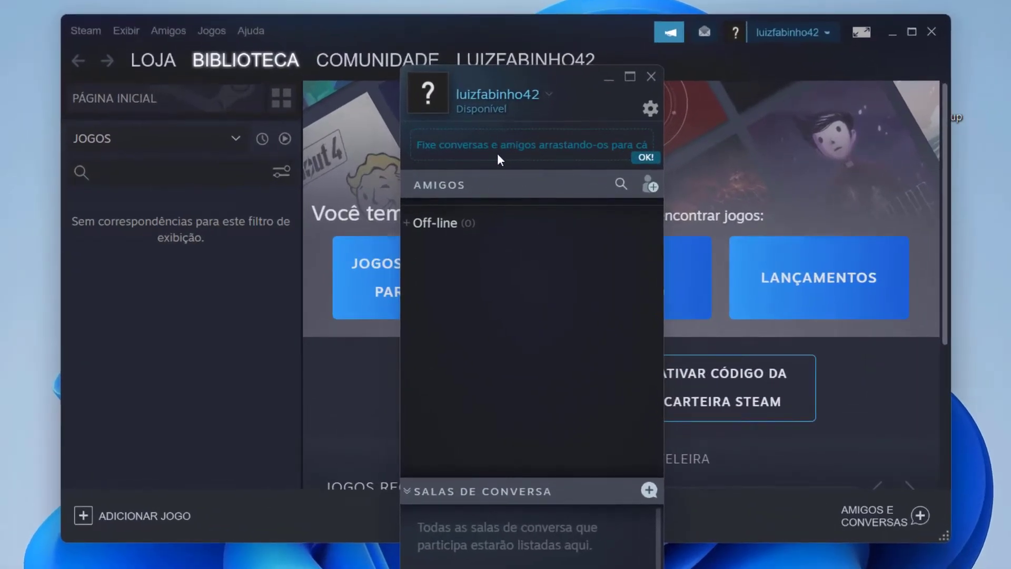
Dismiss the friend-pinning tip with OK! and close the friends list window
{"action": "left_click", "coordinate": [644, 158]}
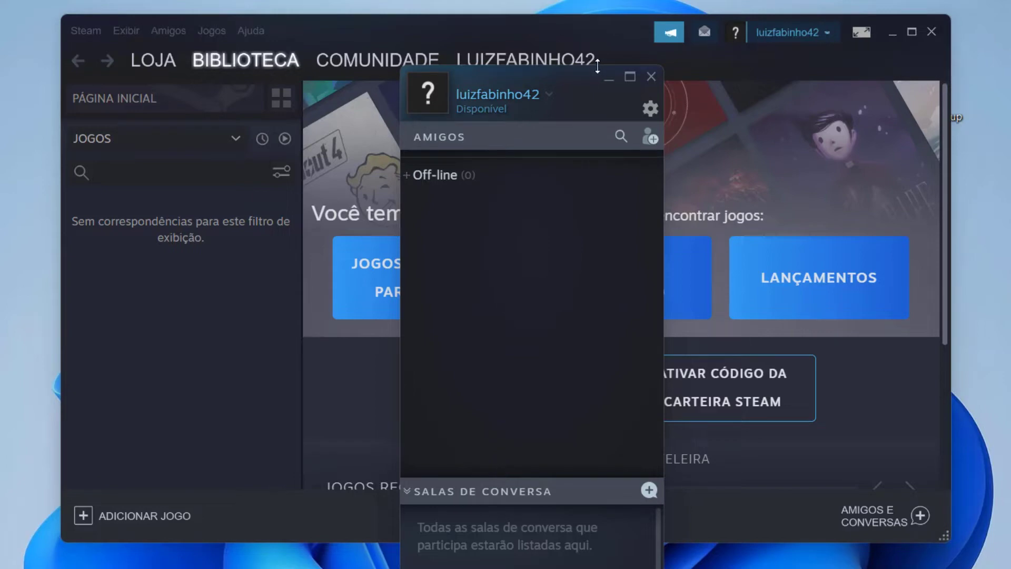
{"action": "left_click", "coordinate": [652, 77]}
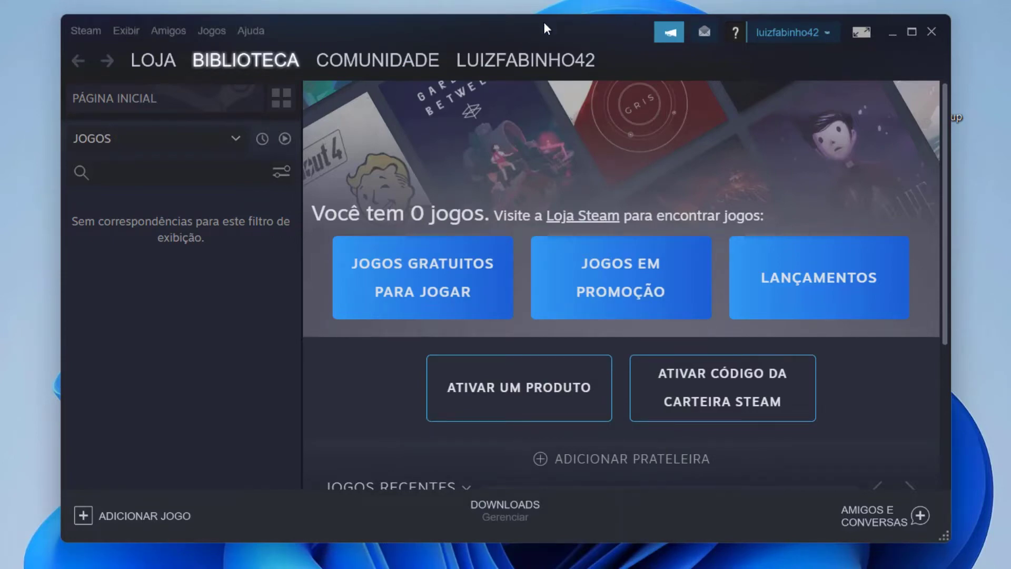
Search the Steam store for 'cs' and open the Counter-Strike: Global Offensive page
{"action": "left_click_drag", "start_coordinate": [545, 29], "coordinate": [656, 43]}
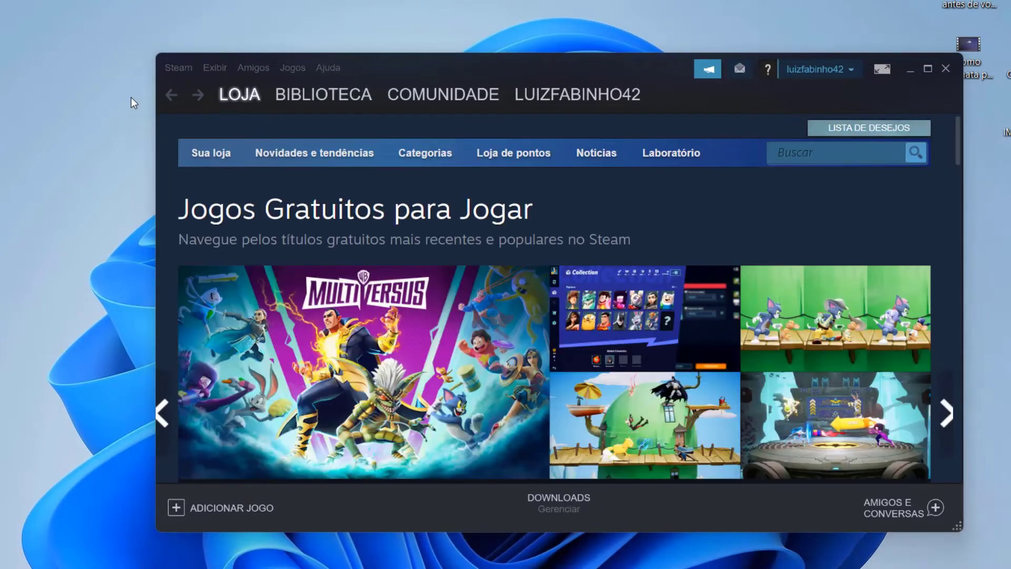
{"action": "left_click", "coordinate": [837, 151]}
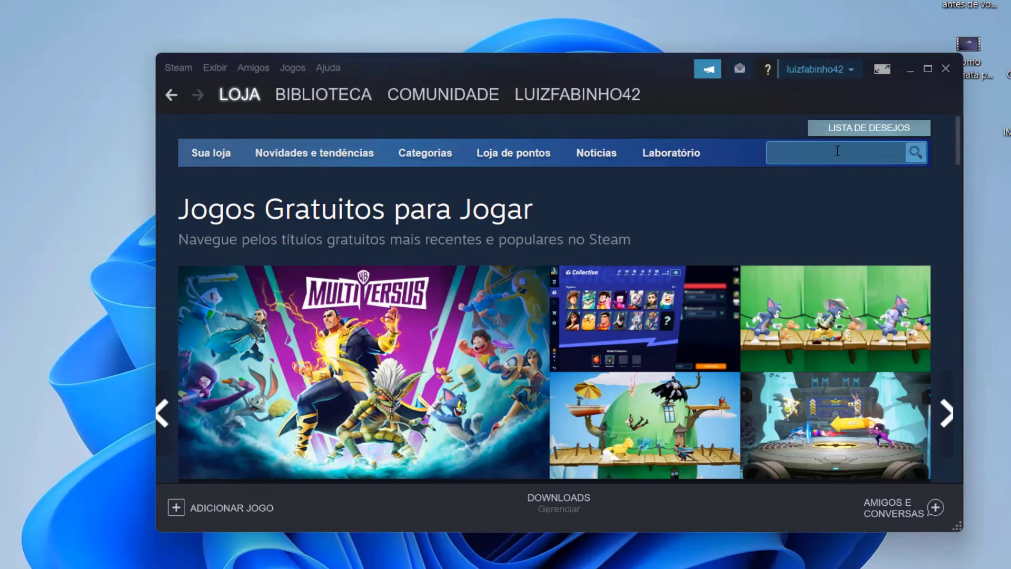
{"action": "type", "text": "x"}
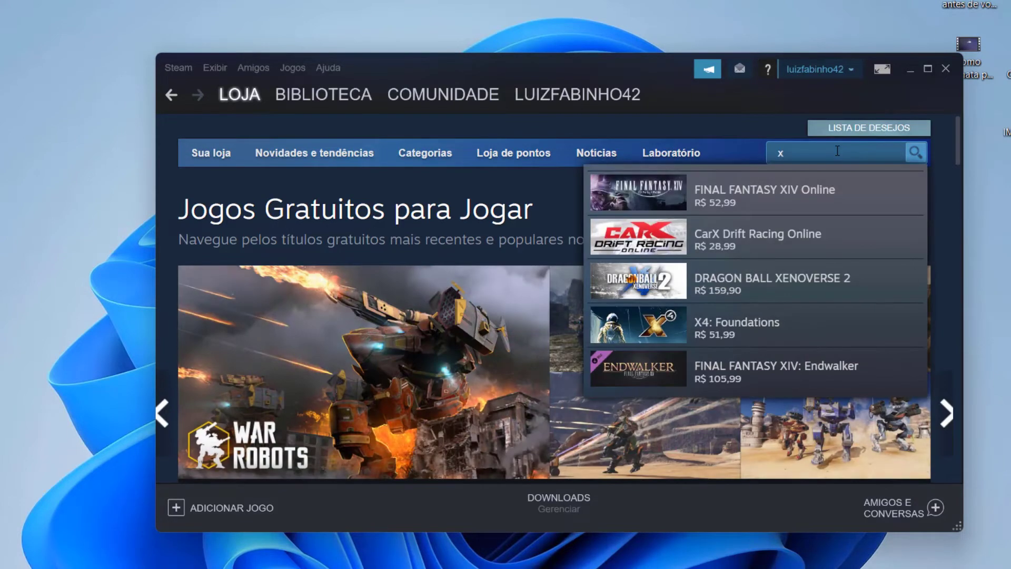
{"action": "key", "text": "BackSpace"}
{"action": "type", "text": "cs"}
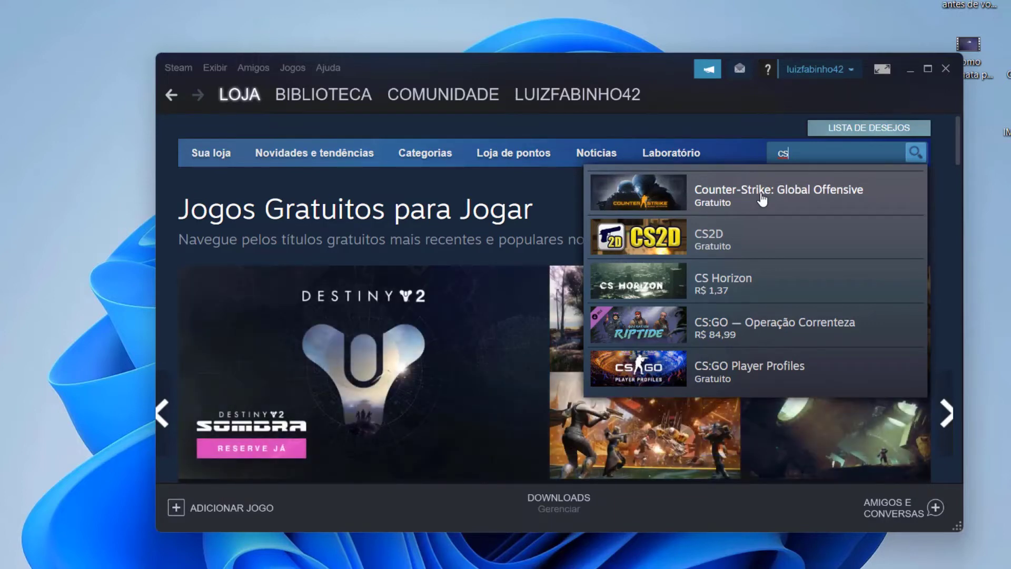
{"action": "left_click", "coordinate": [761, 199]}
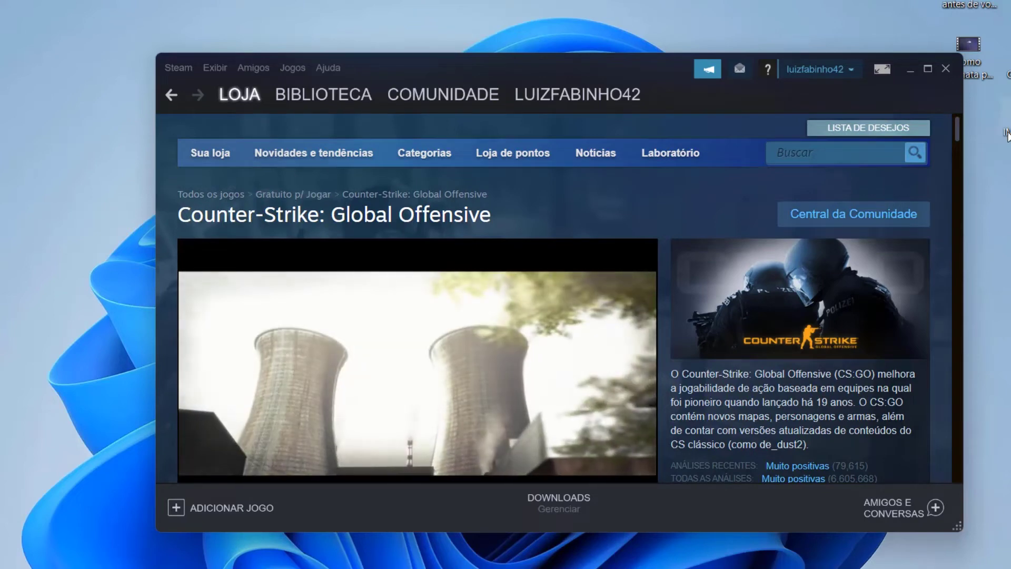
Scroll down the CS:GO page to the Gratuito p/ Jogar section with the Jogar button
{"action": "scroll", "coordinate": [961, 131], "scroll_direction": "down", "scroll_amount": 3}
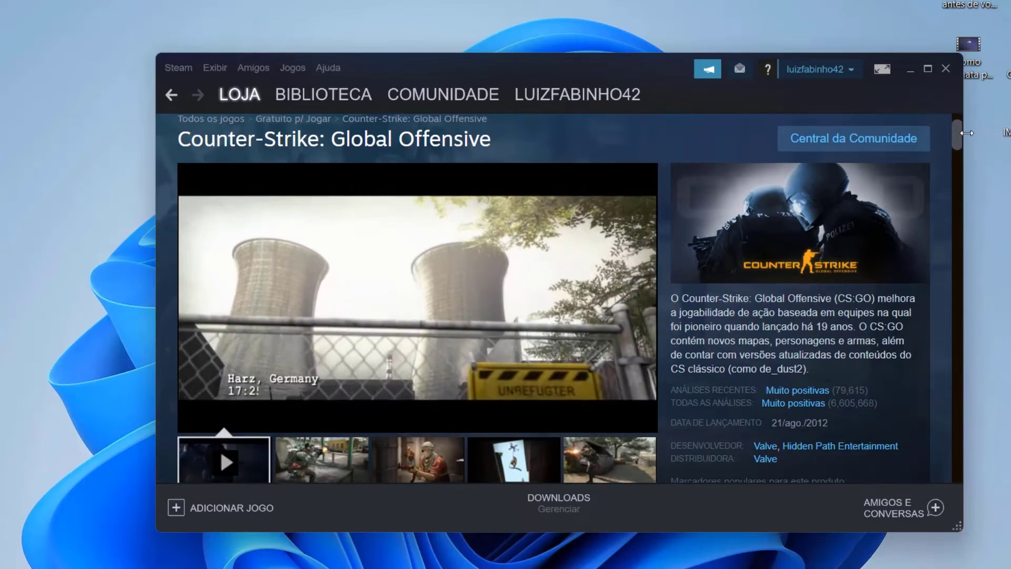
{"action": "scroll", "coordinate": [970, 143], "scroll_direction": "down", "scroll_amount": 1}
{"action": "scroll", "coordinate": [968, 136], "scroll_direction": "up", "scroll_amount": 3}
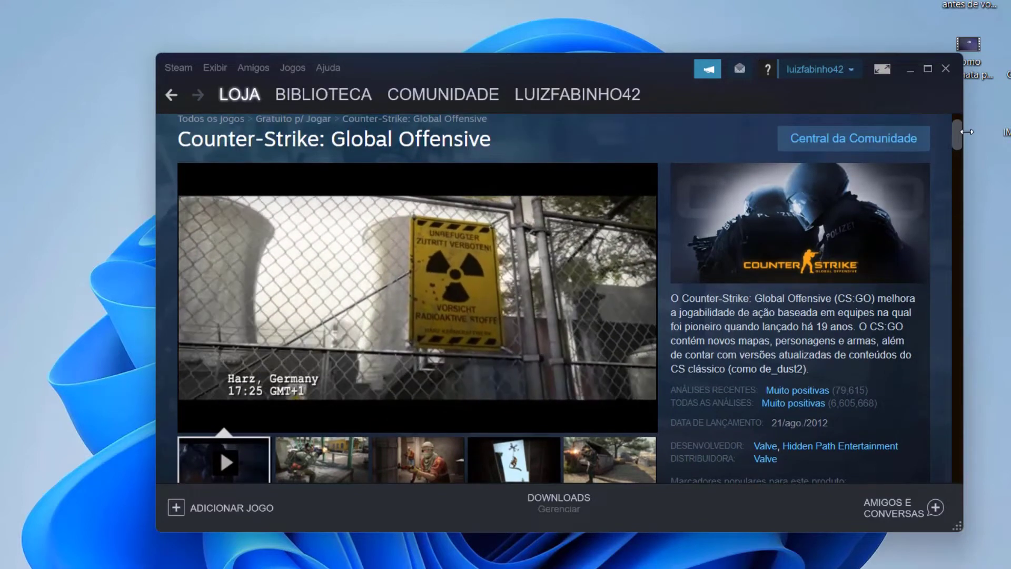
{"action": "scroll", "coordinate": [966, 134], "scroll_direction": "down", "scroll_amount": 1}
{"action": "scroll", "coordinate": [966, 137], "scroll_direction": "down", "scroll_amount": 5}
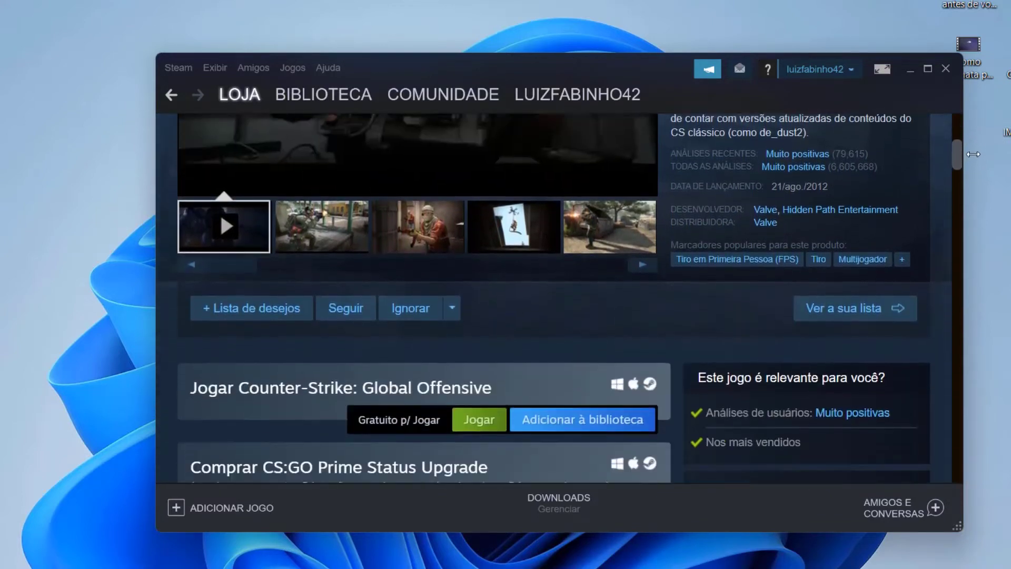
{"action": "scroll", "coordinate": [975, 161], "scroll_direction": "down", "scroll_amount": 1}
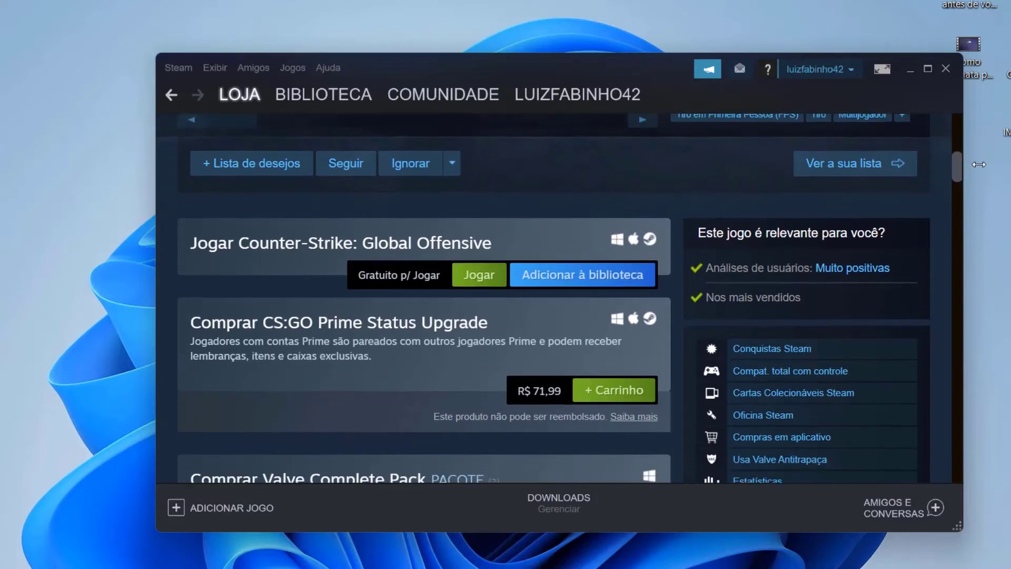
{"action": "scroll", "coordinate": [978, 164], "scroll_direction": "down", "scroll_amount": 1}
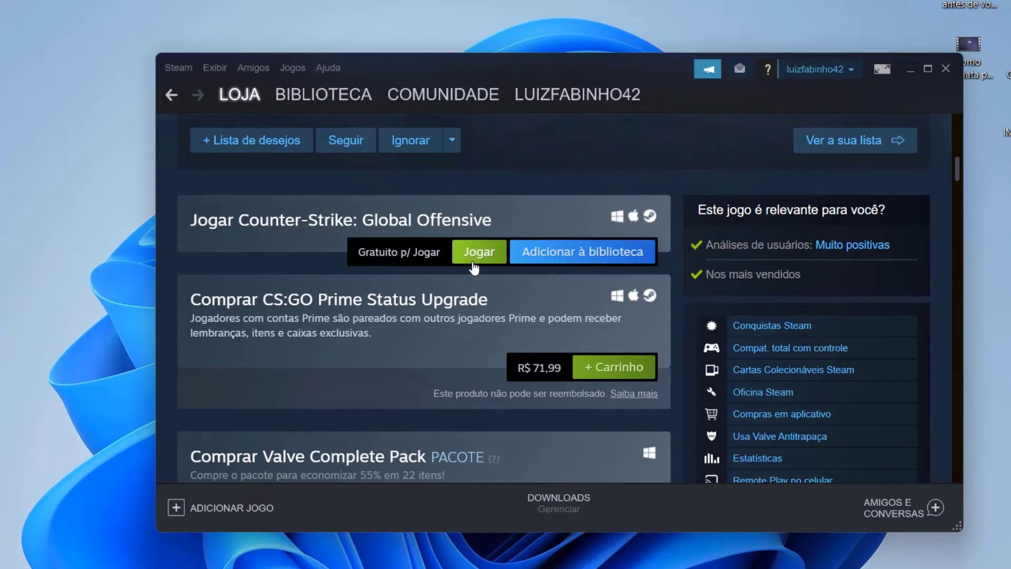
{"action": "scroll", "coordinate": [480, 243], "scroll_direction": "down", "scroll_amount": 1}
Install the free CS:GO to the default Steam folder, finishing the install dialog
{"action": "left_click", "coordinate": [481, 238]}
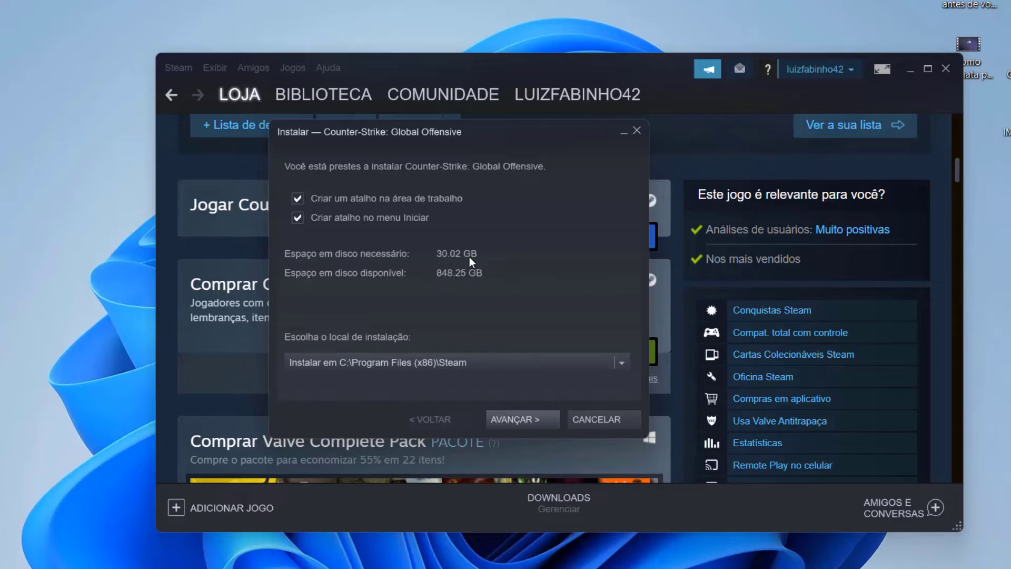
{"action": "left_click", "coordinate": [519, 416]}
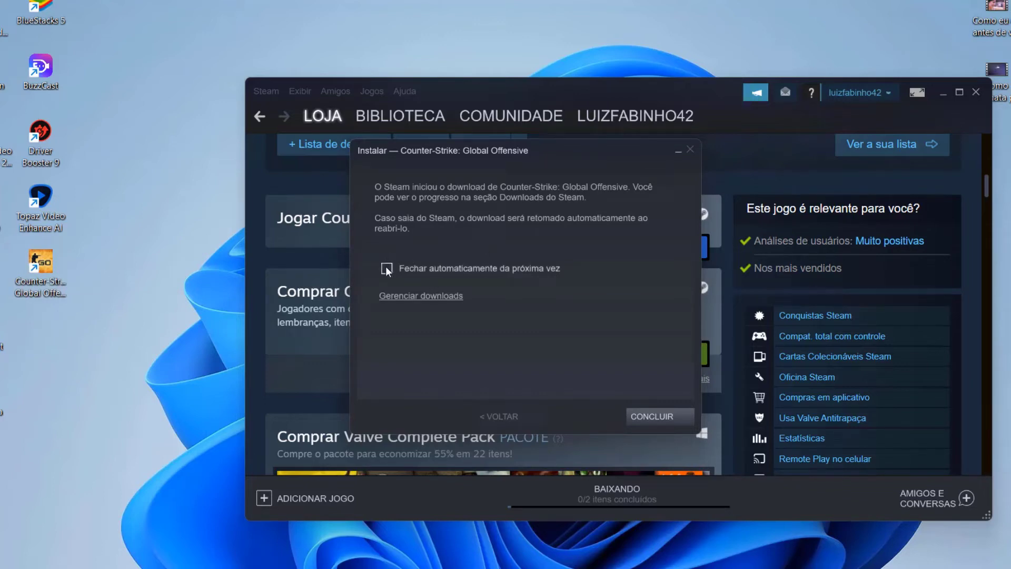
{"action": "left_click", "coordinate": [661, 414]}
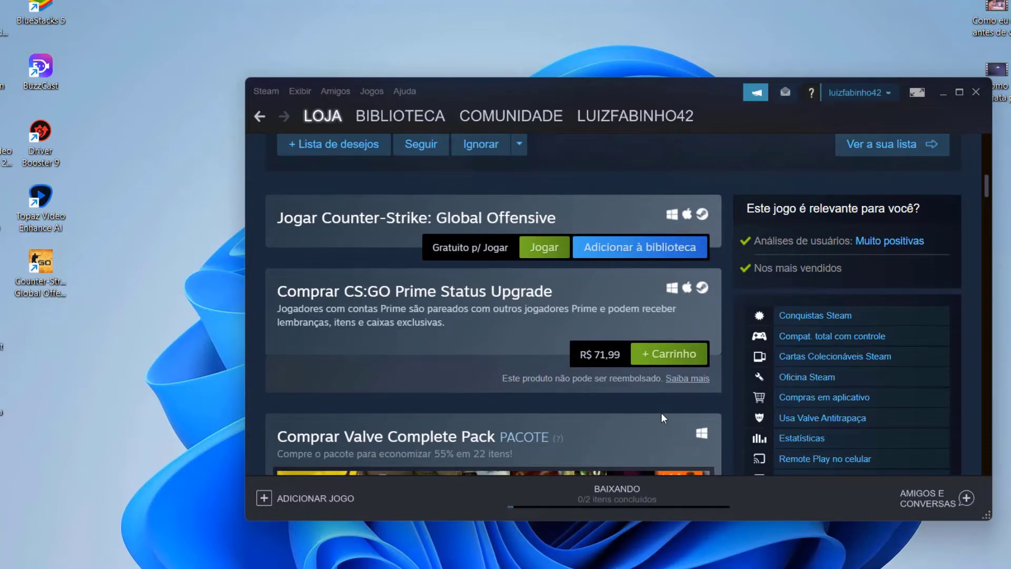
Maximize Steam, restore it, then select and deselect the Counter-Strike desktop shortcut
{"action": "left_click", "coordinate": [959, 93]}
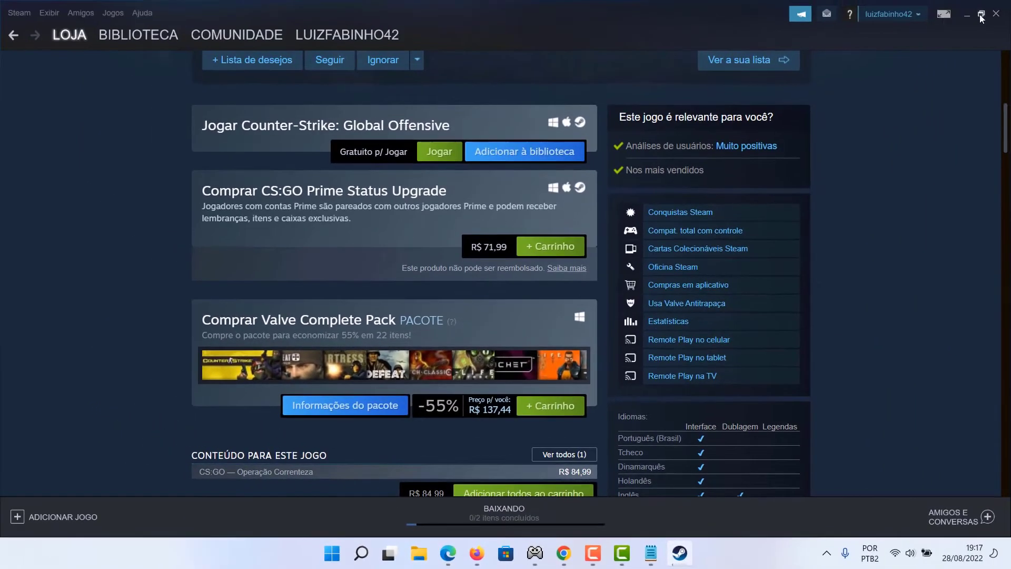
{"action": "left_click", "coordinate": [981, 15]}
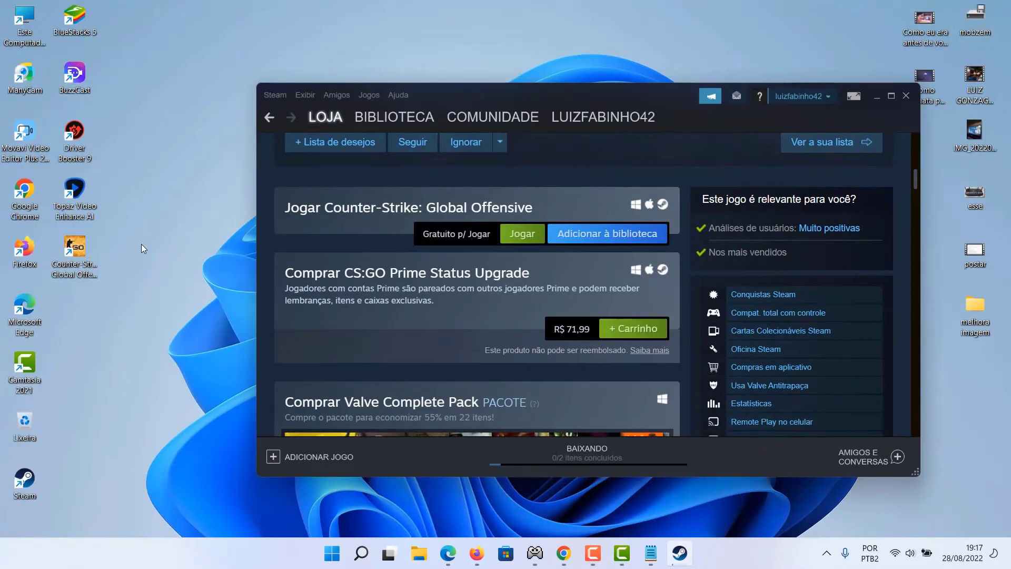
{"action": "mouse_move", "coordinate": [82, 248]}
{"action": "left_mouse_down"}
{"action": "mouse_move", "coordinate": [104, 310]}
{"action": "mouse_move", "coordinate": [72, 256]}
{"action": "left_mouse_up"}
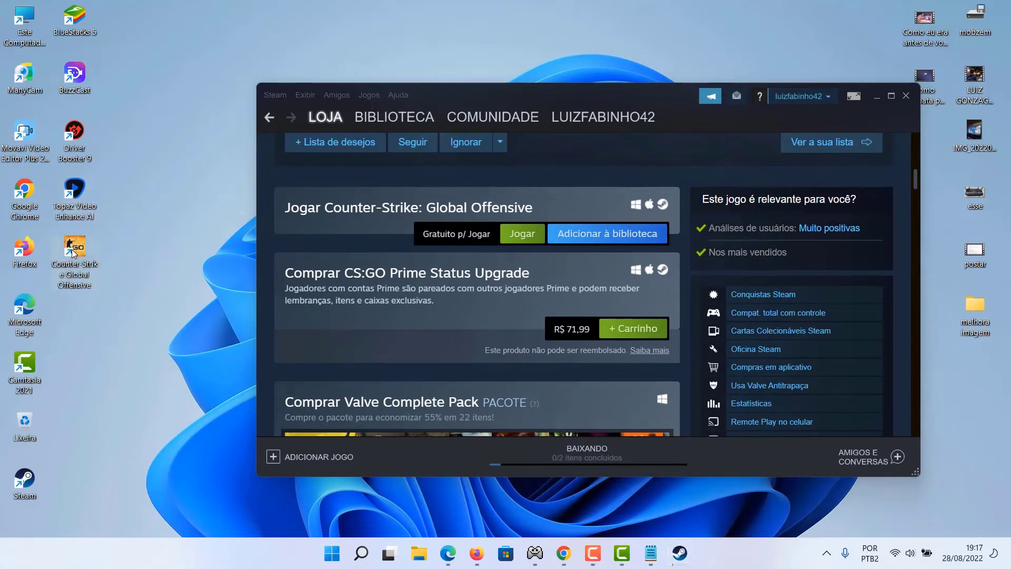
{"action": "left_click_drag", "start_coordinate": [55, 328], "coordinate": [132, 228]}
{"action": "left_click", "coordinate": [202, 219]}
Use the store search, then maximize Steam to full screen again
{"action": "left_click_drag", "start_coordinate": [915, 181], "coordinate": [912, 103]}
{"action": "left_click", "coordinate": [803, 163]}
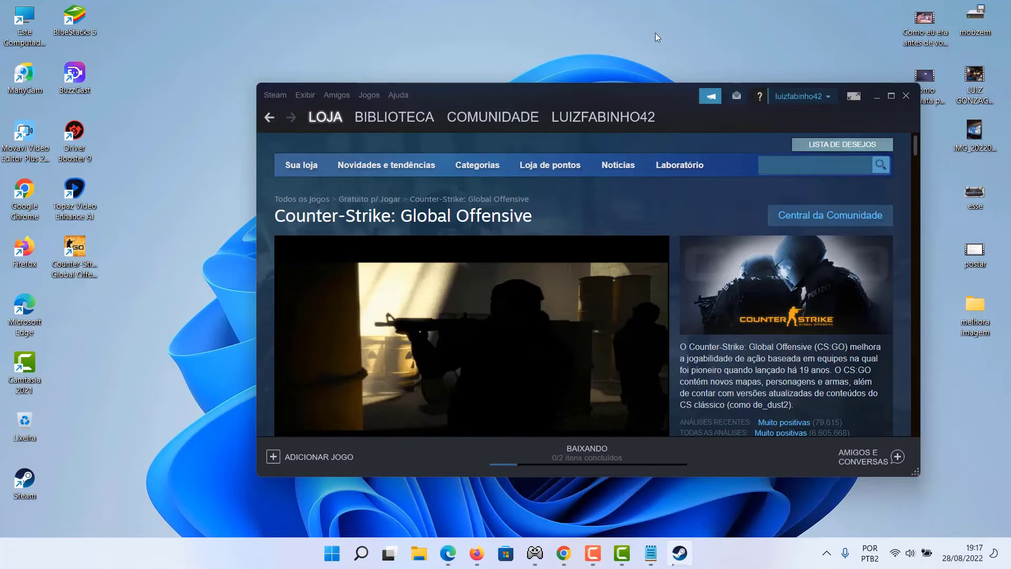
{"action": "left_click", "coordinate": [891, 96]}
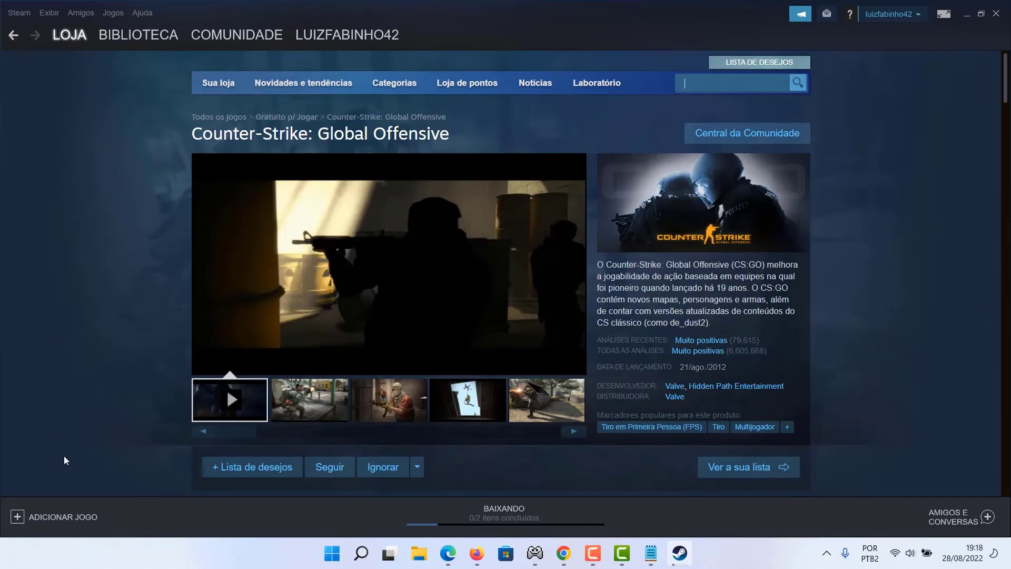
{"action": "mouse_move", "coordinate": [119, 47]}
Show the Biblioteca via Jogos > Exibir biblioteca de jogos, with CS:GO listed as downloading
{"action": "left_click", "coordinate": [114, 15]}
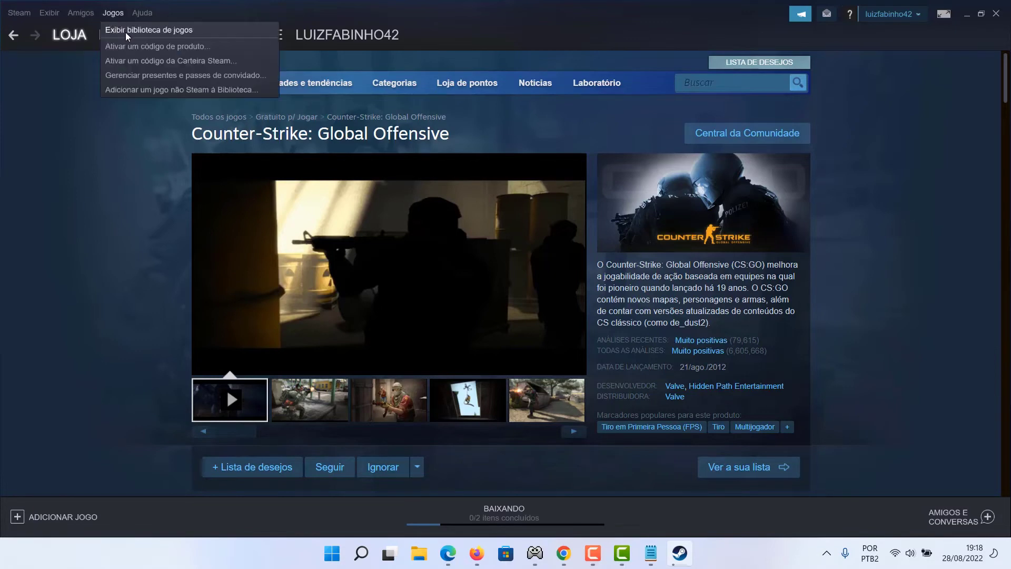
{"action": "left_click", "coordinate": [136, 30]}
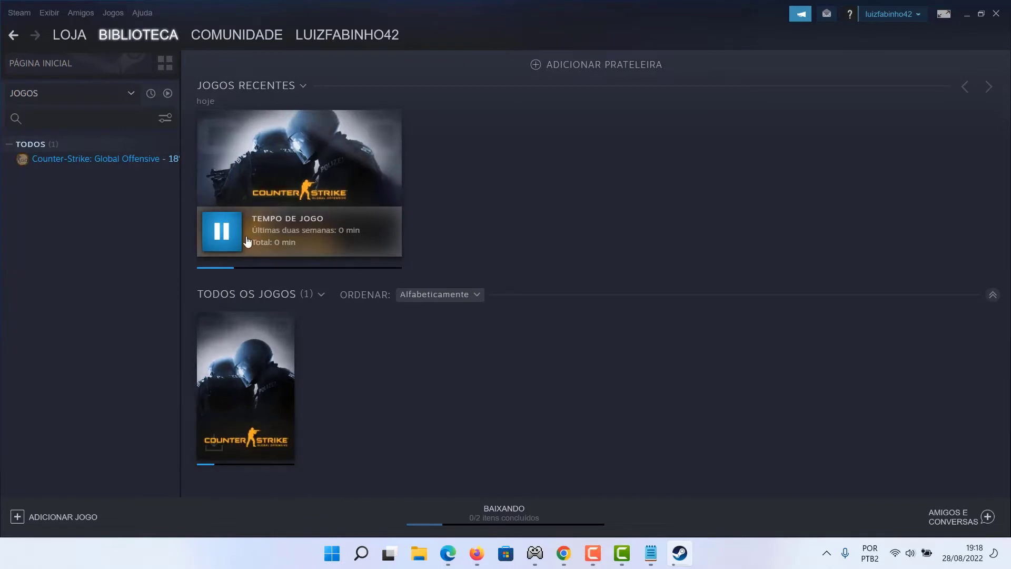
{"action": "mouse_move", "coordinate": [305, 200]}
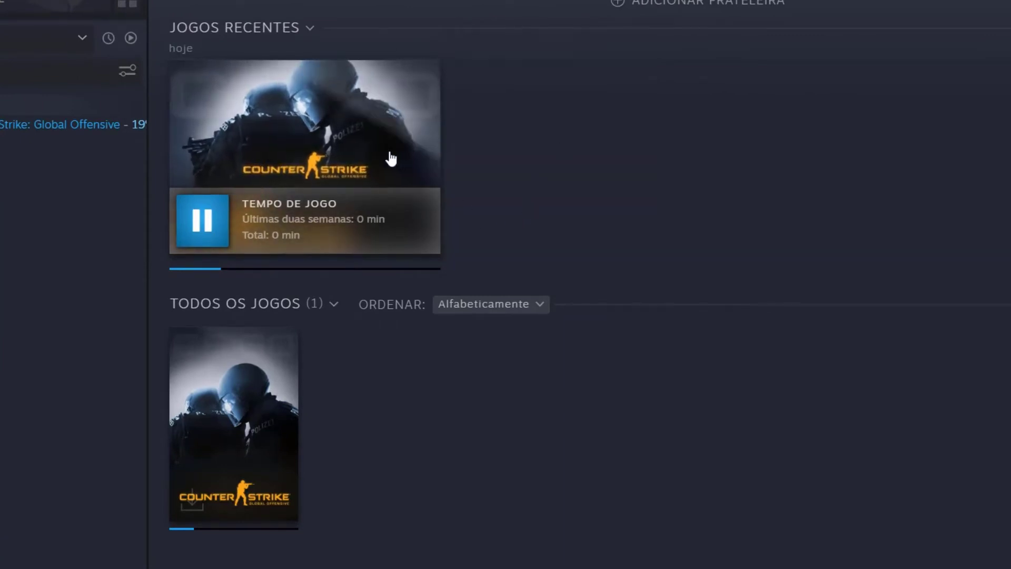
{"action": "mouse_move", "coordinate": [387, 161]}
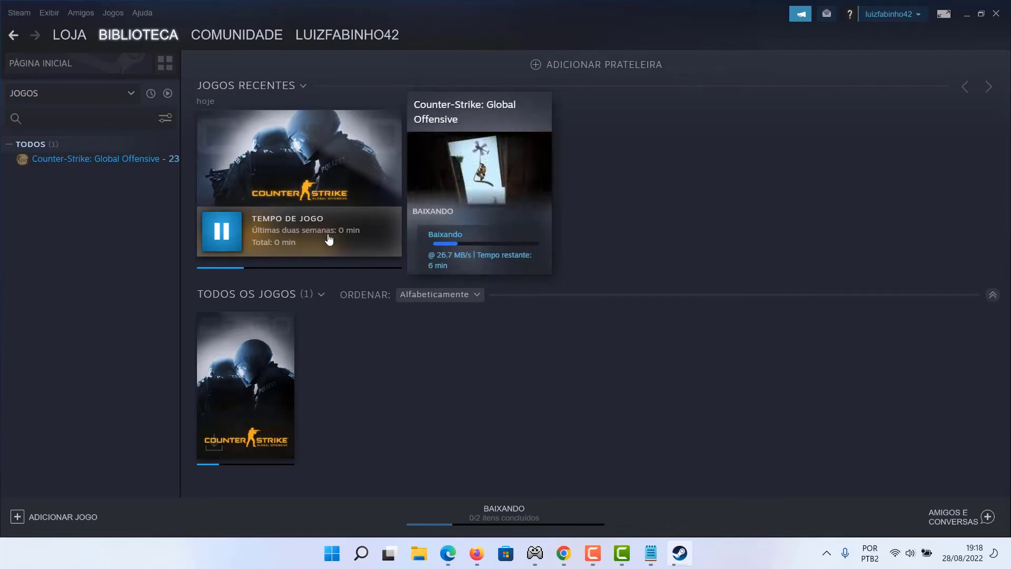
{"action": "left_click", "coordinate": [599, 557]}
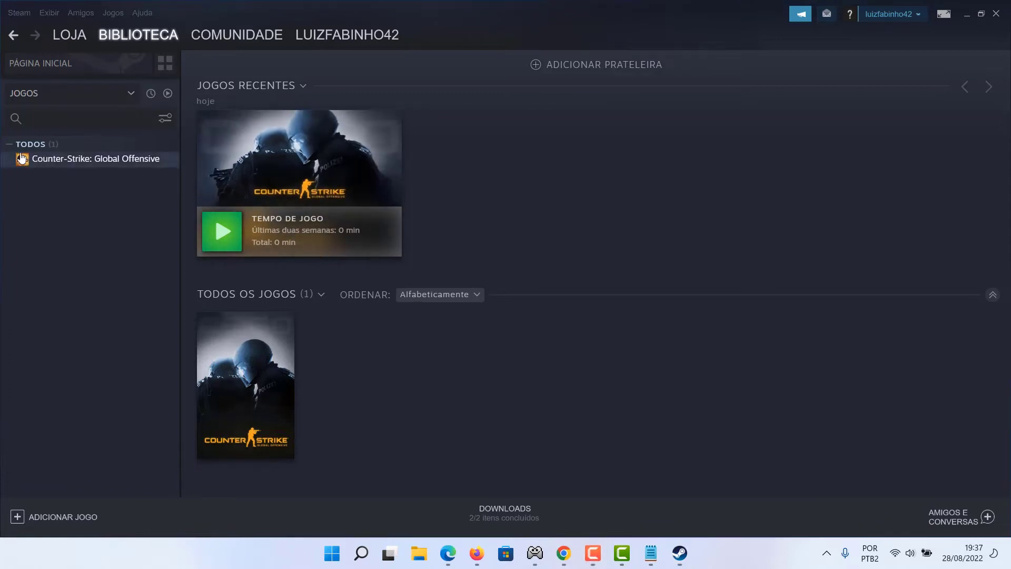
Launch Counter-Strike: Global Offensive from the library's game list
{"action": "mouse_move", "coordinate": [70, 36]}
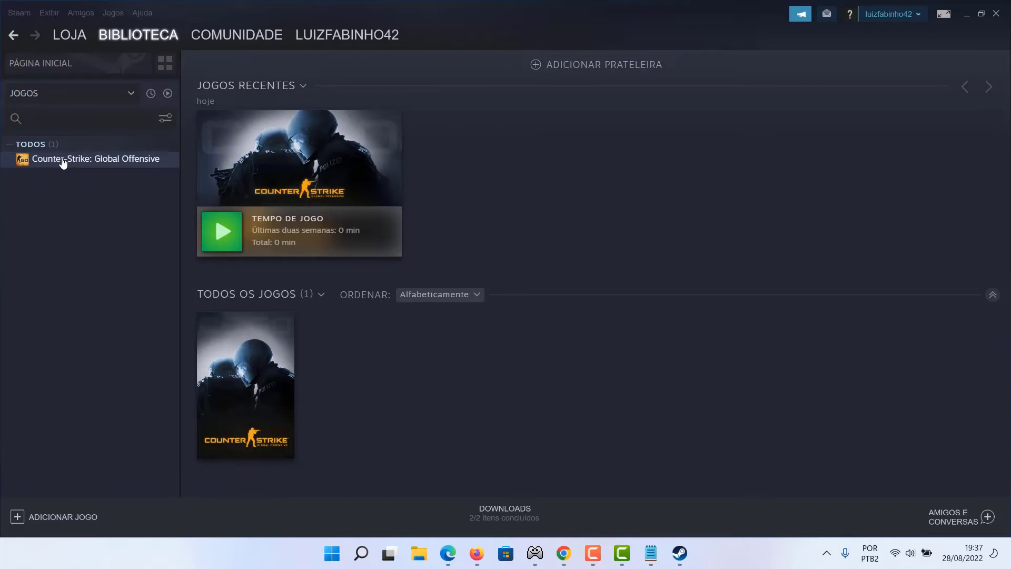
{"action": "double_click", "coordinate": [63, 159]}
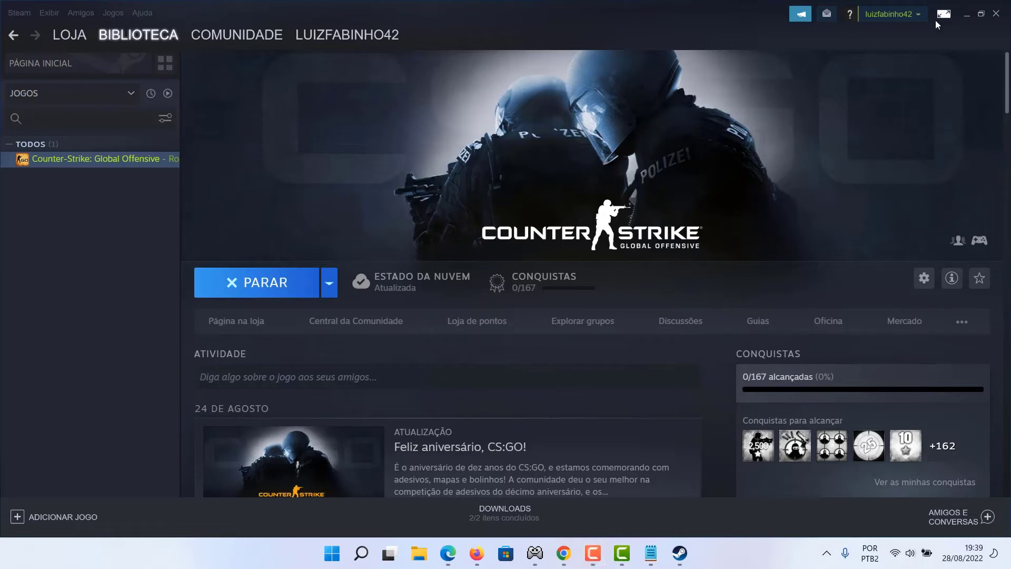
Minimize Steam, launch CS:GO from its desktop shortcut, and dismiss the update-failed error
{"action": "left_click", "coordinate": [965, 15]}
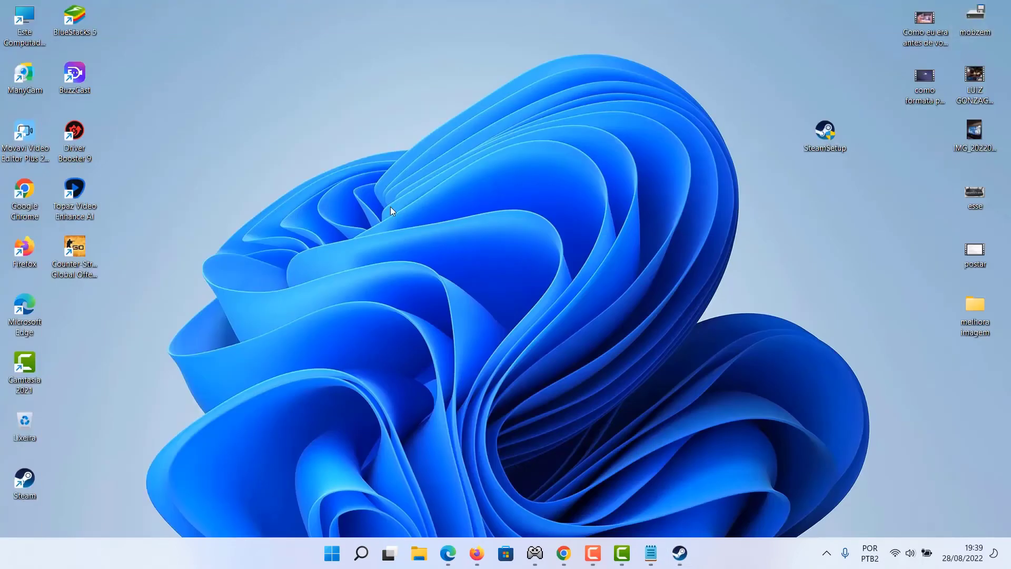
{"action": "left_click_drag", "start_coordinate": [73, 242], "coordinate": [412, 229]}
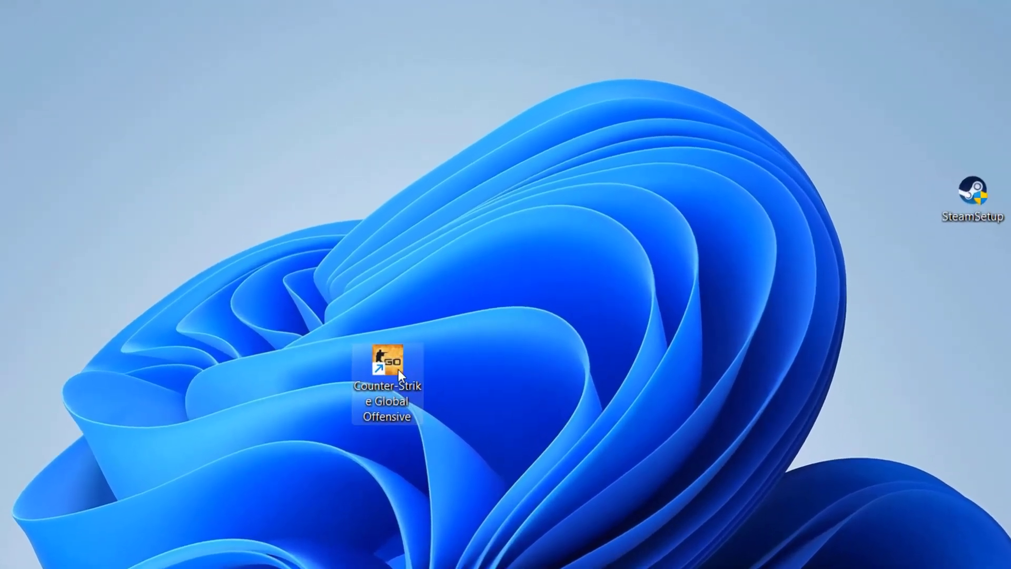
{"action": "double_click", "coordinate": [398, 368]}
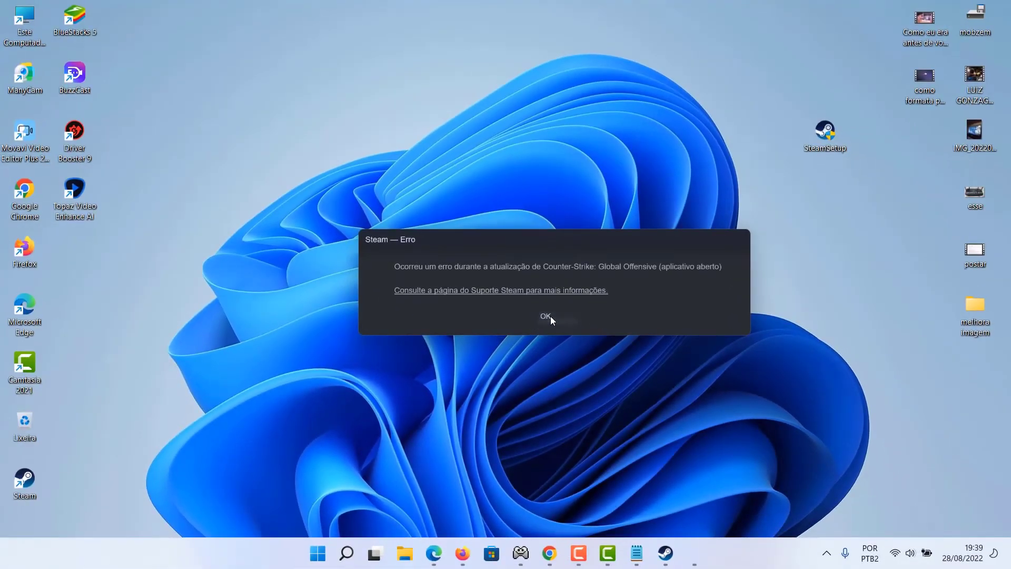
{"action": "left_click", "coordinate": [550, 316]}
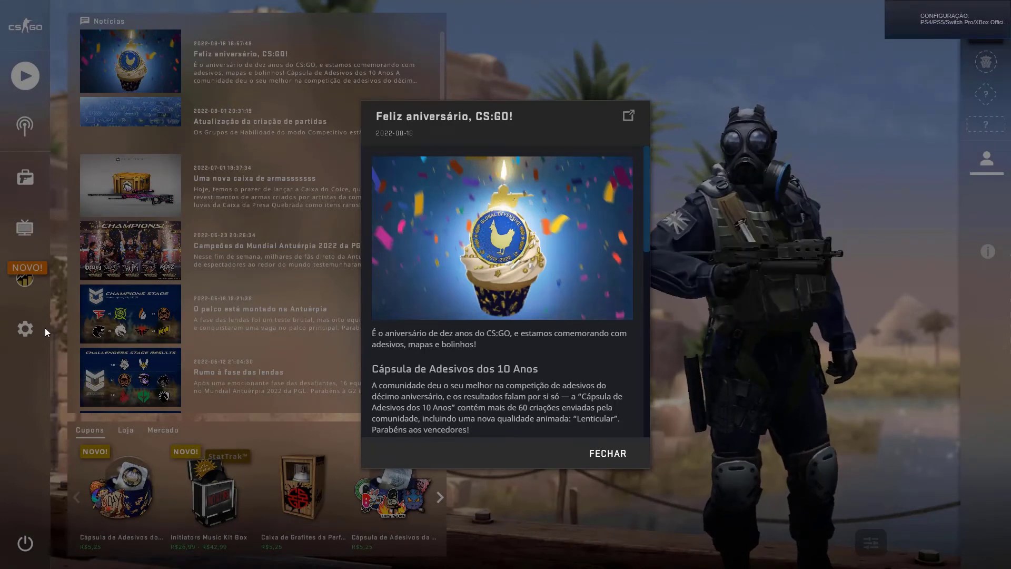
Close the news popup and lower Áudio > Volume geral to 0%
{"action": "left_click", "coordinate": [617, 452]}
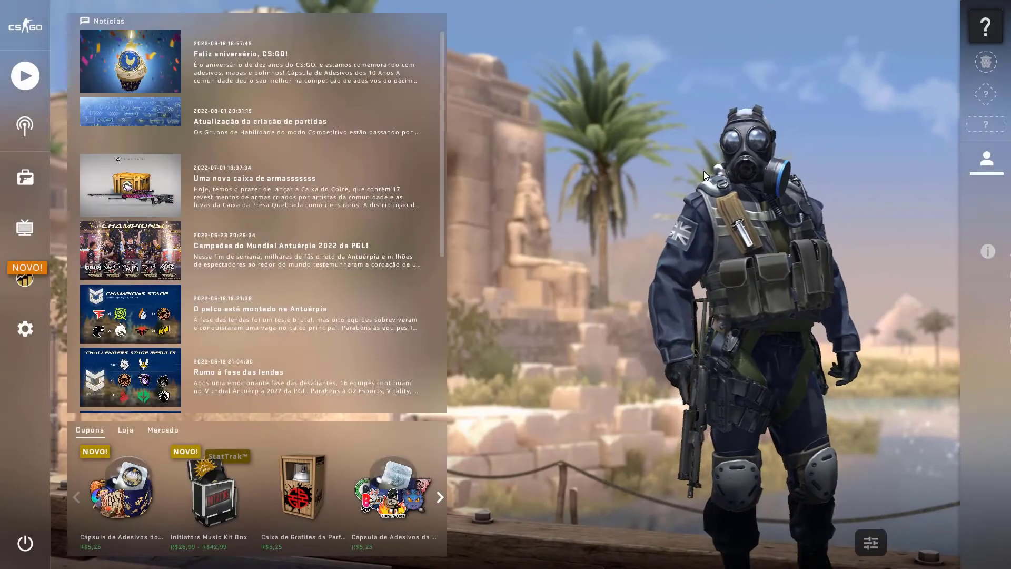
{"action": "left_click", "coordinate": [26, 329]}
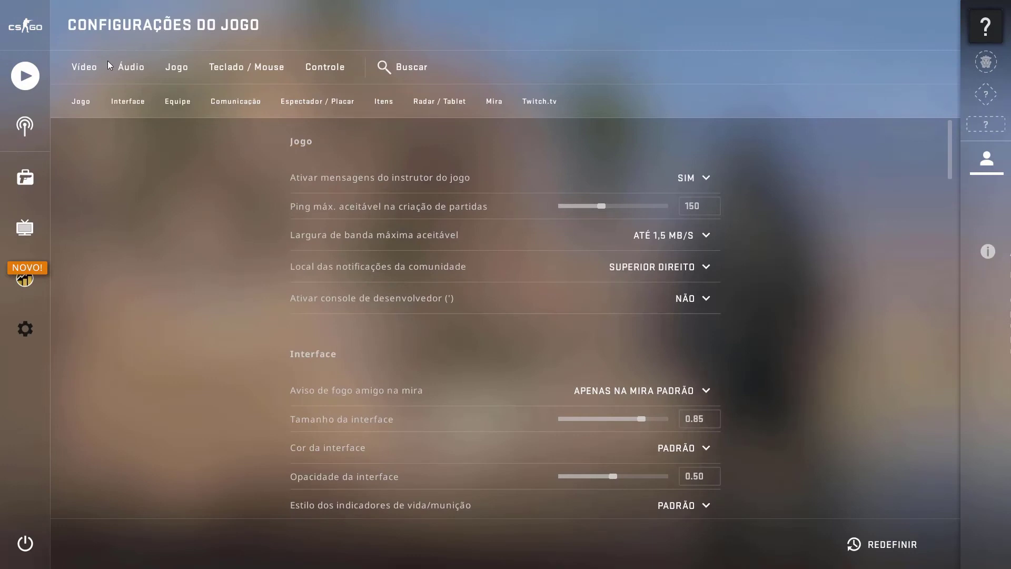
{"action": "left_click", "coordinate": [135, 67]}
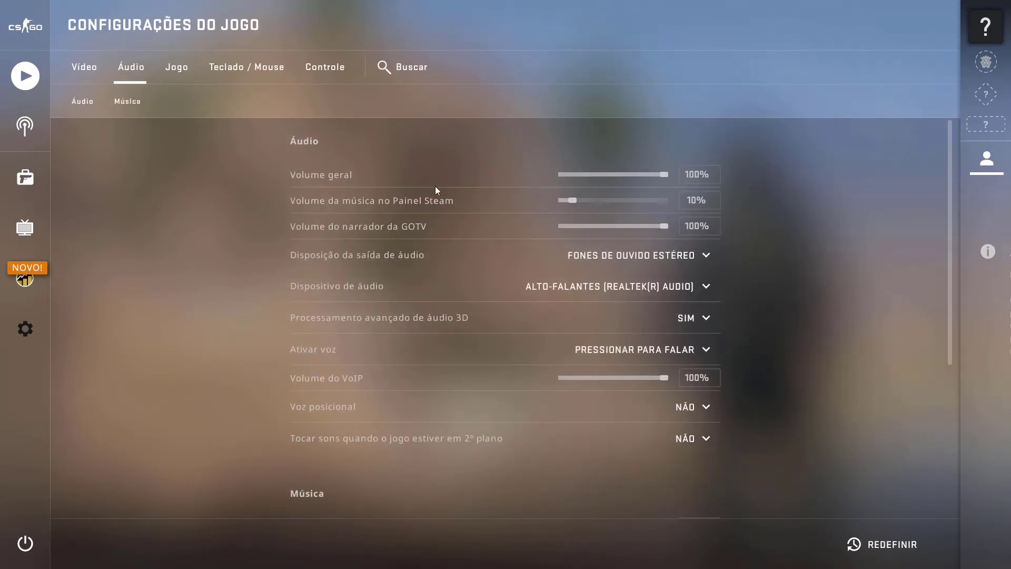
{"action": "left_click_drag", "start_coordinate": [663, 172], "coordinate": [538, 181]}
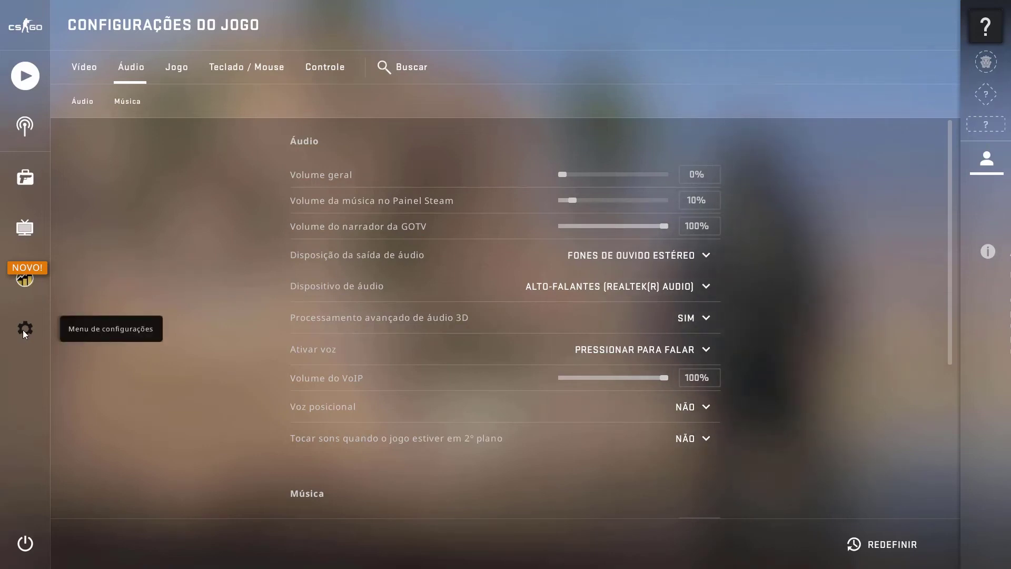
Set Vídeo > Modo de exibição to Modo janela
{"action": "left_click", "coordinate": [78, 68]}
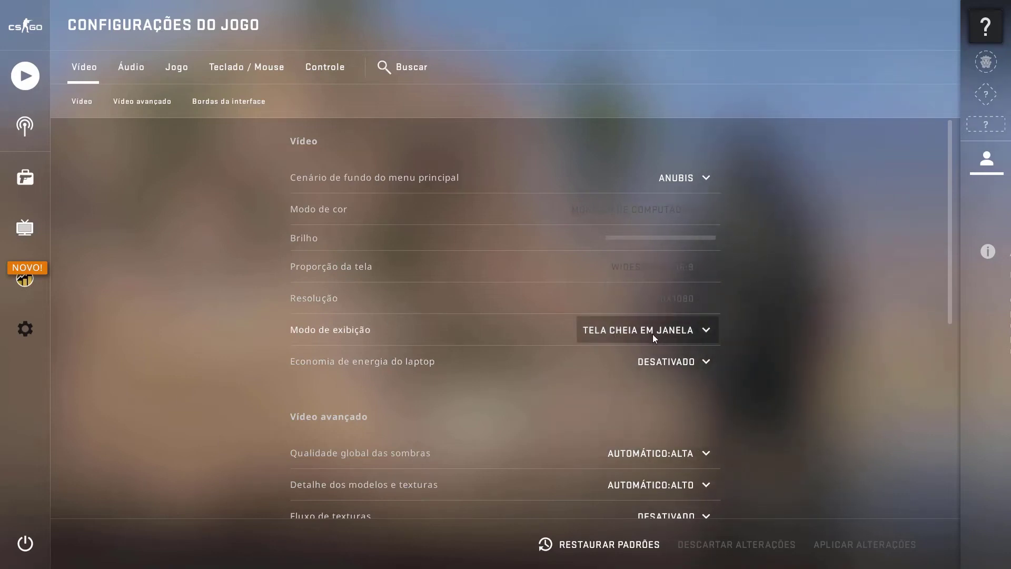
{"action": "left_click", "coordinate": [709, 329]}
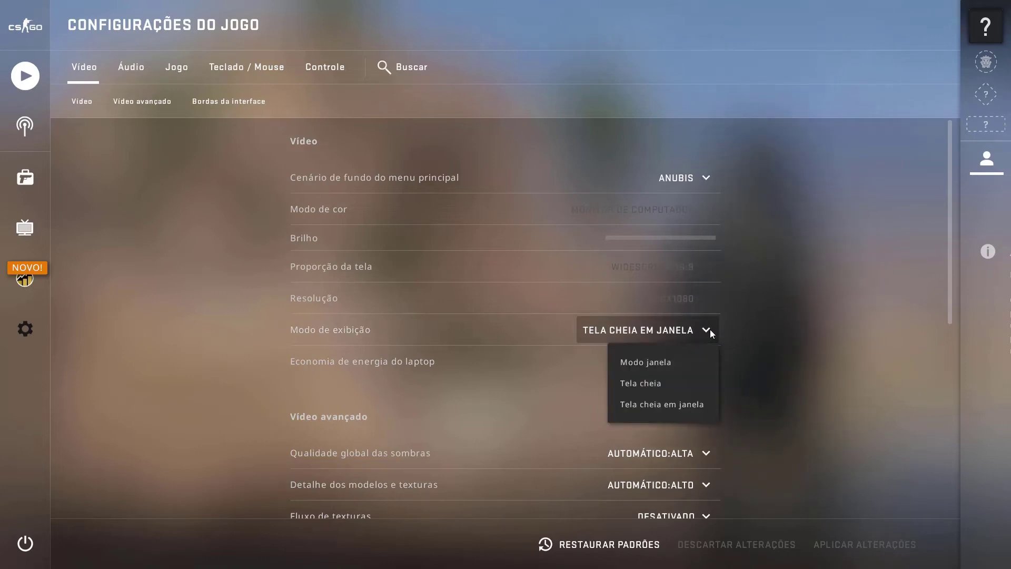
{"action": "left_click", "coordinate": [668, 361]}
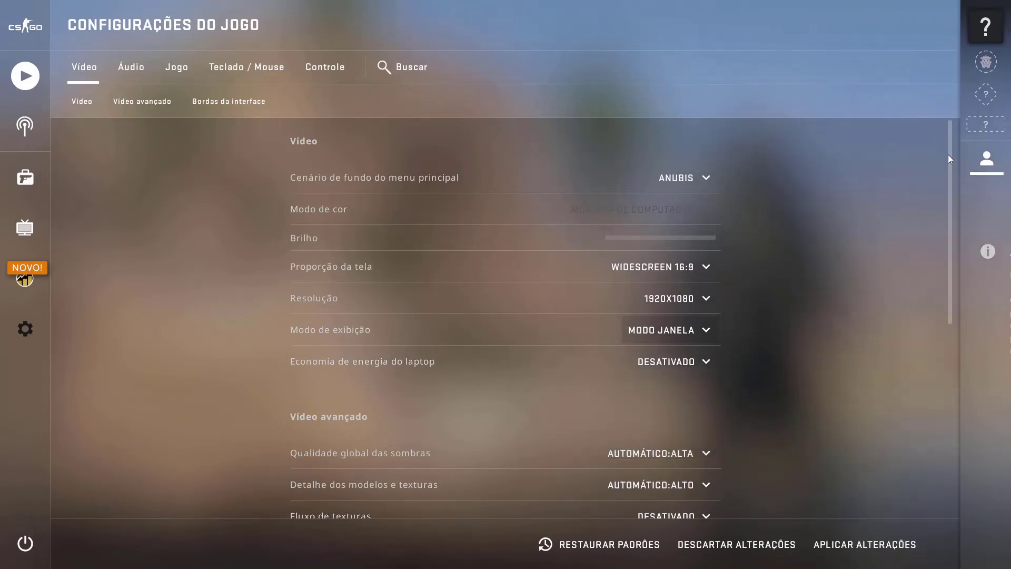
Confirm the volume is still 0% on Áudio, then view the Jogo game options
{"action": "left_click_drag", "start_coordinate": [949, 154], "coordinate": [775, 107]}
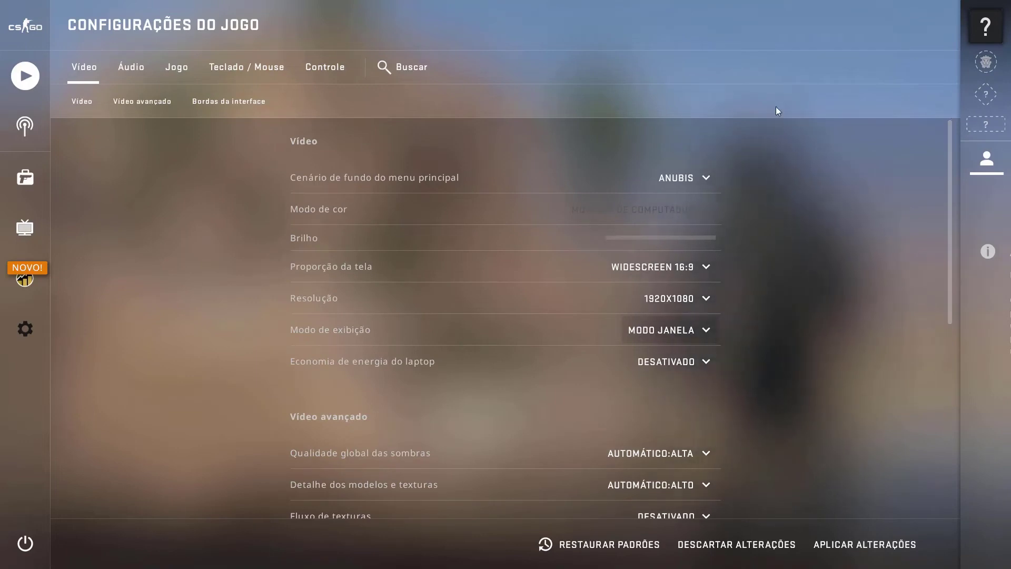
{"action": "left_click", "coordinate": [133, 69]}
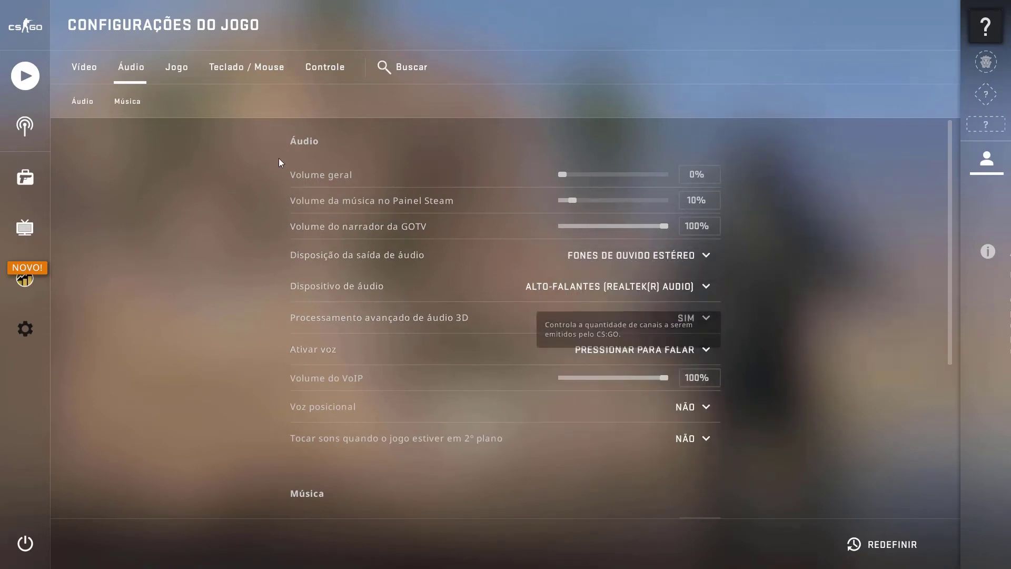
{"action": "left_click", "coordinate": [181, 73]}
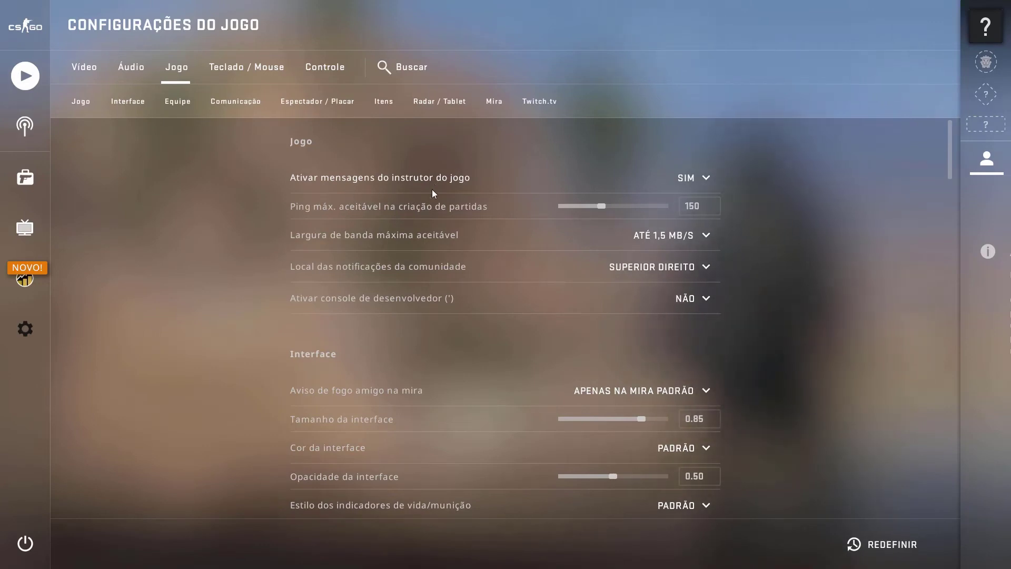
{"action": "mouse_move", "coordinate": [399, 211]}
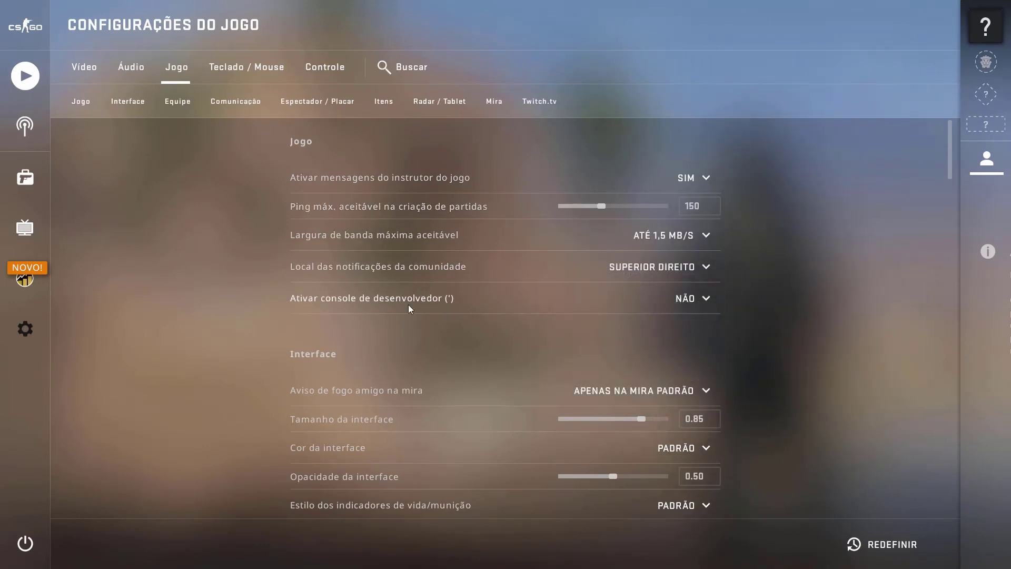